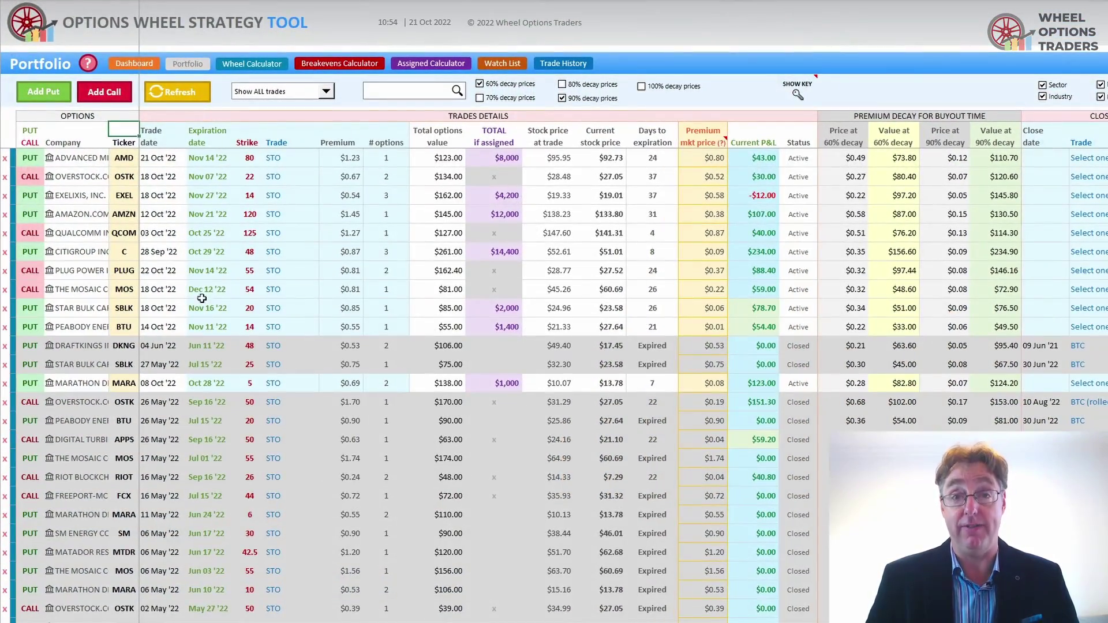
# Step: Look through the portfolio's trades list and the website's overview of the Wheel strategy tool and course
pyautogui.scroll(-1, 379, 323)
pyautogui.scroll(-3, 375, 324)
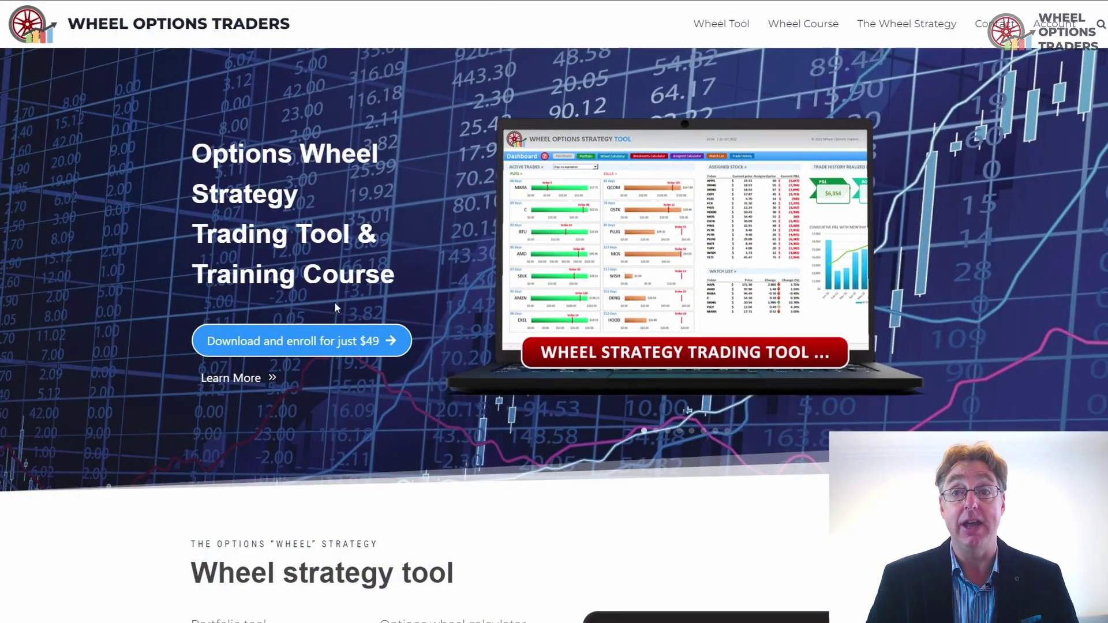
pyautogui.scroll(-6, 395, 411)
pyautogui.scroll(-9, 397, 420)
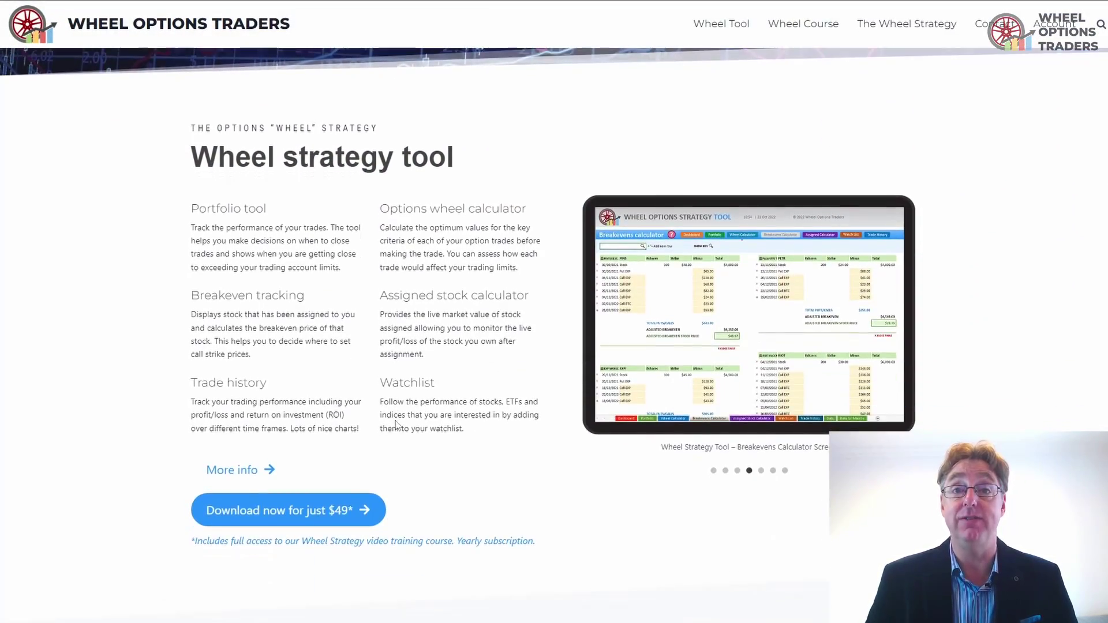
pyautogui.scroll(-2, 395, 428)
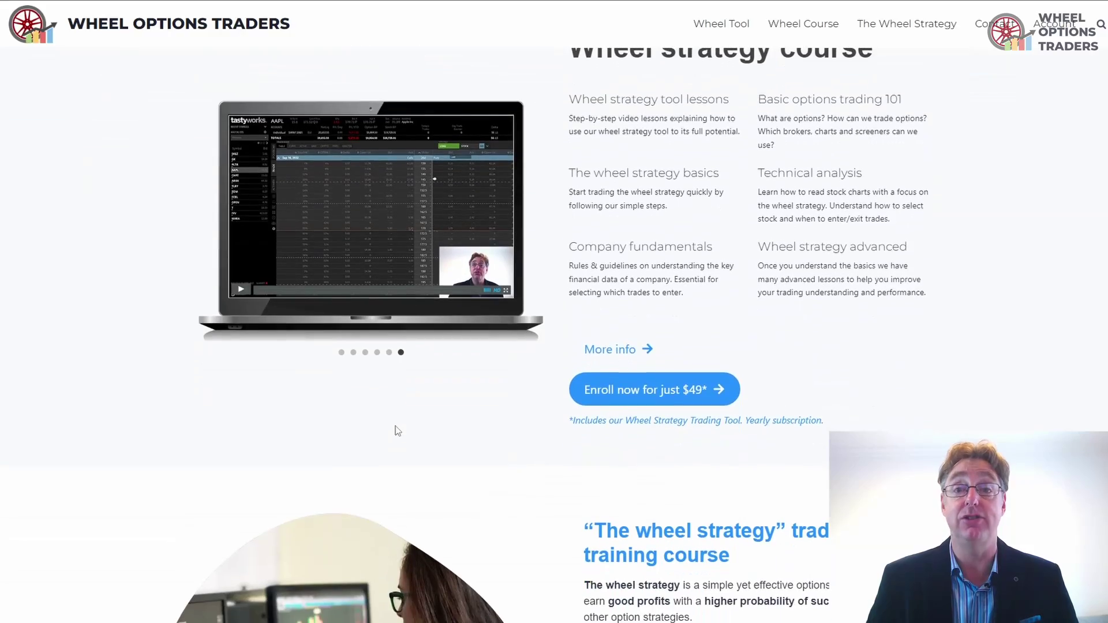
pyautogui.scroll(5, 394, 425)
pyautogui.scroll(9, 394, 424)
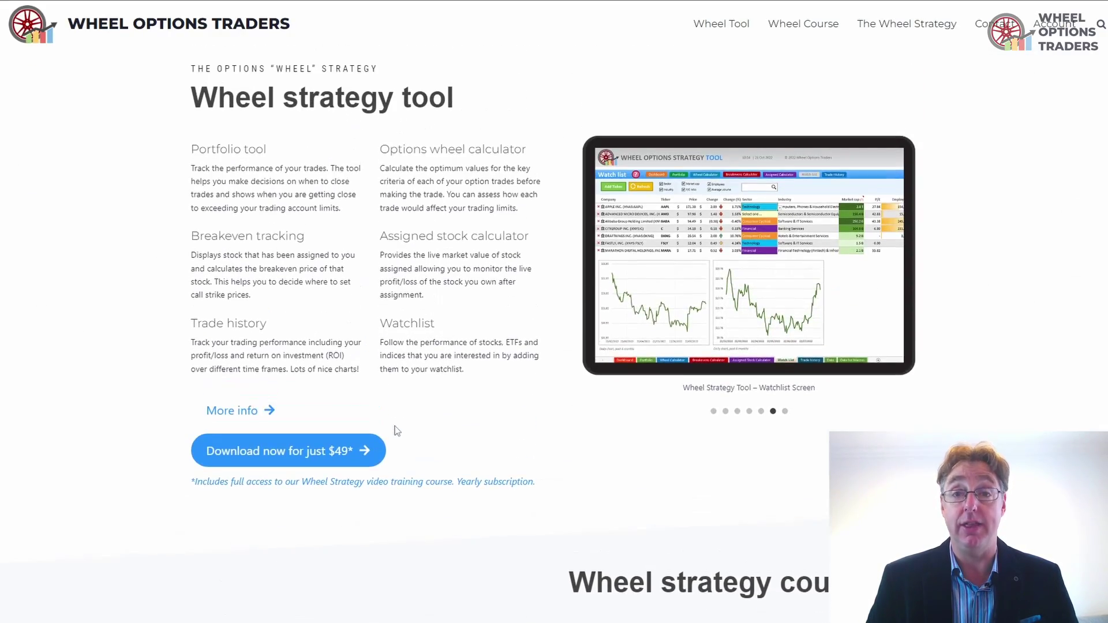
pyautogui.scroll(3, 397, 426)
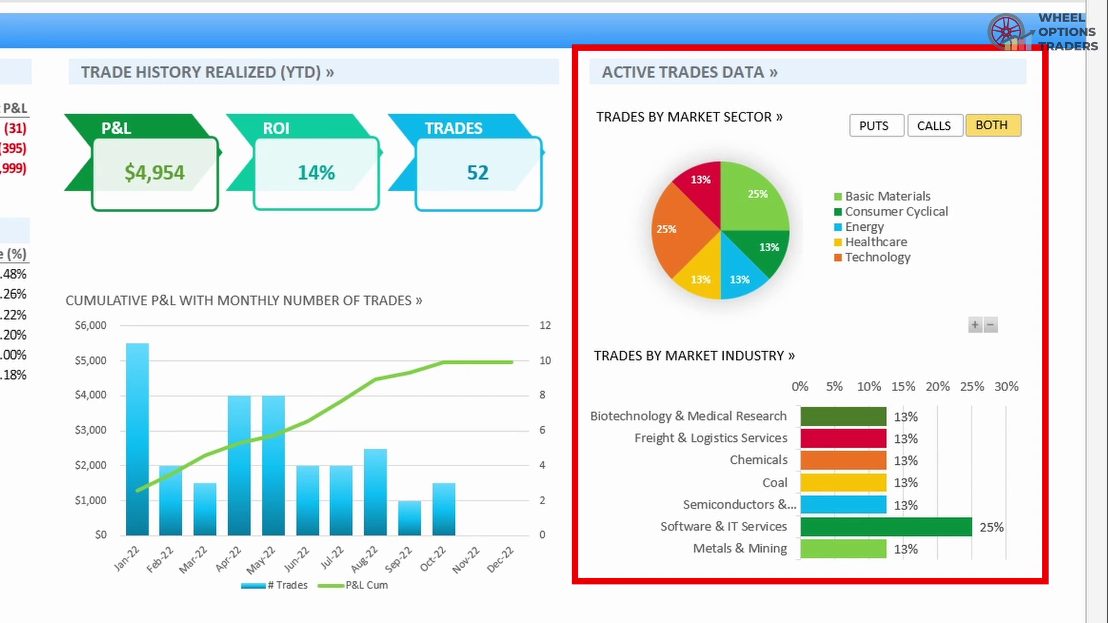
# Step: View the dashboard's active trades charts for puts, for calls and for both together
pyautogui.click(881, 126)
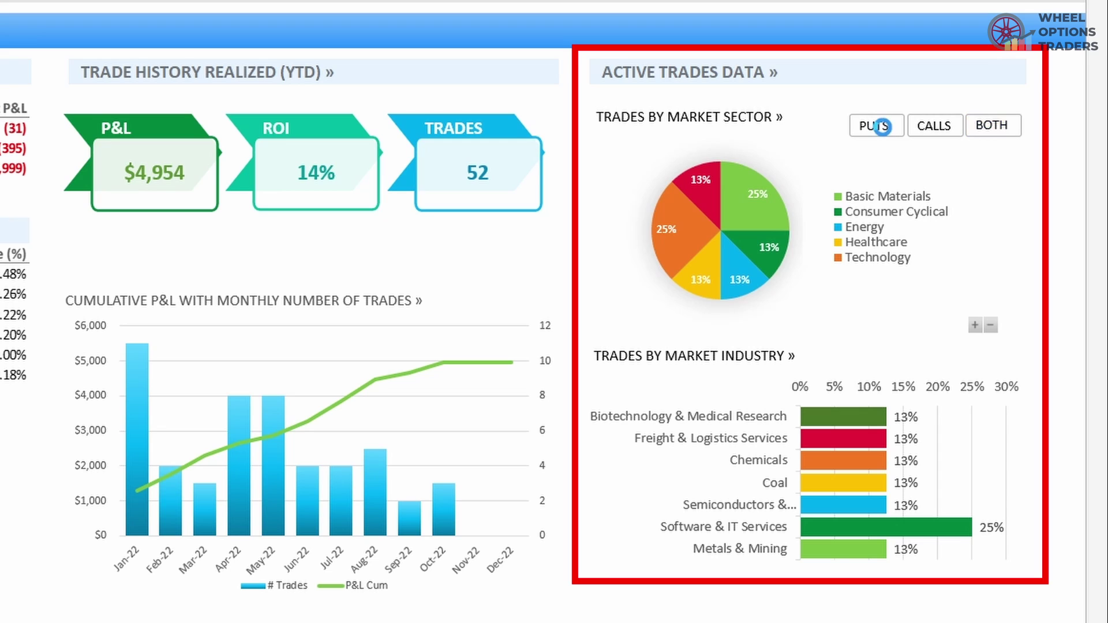
pyautogui.click(936, 131)
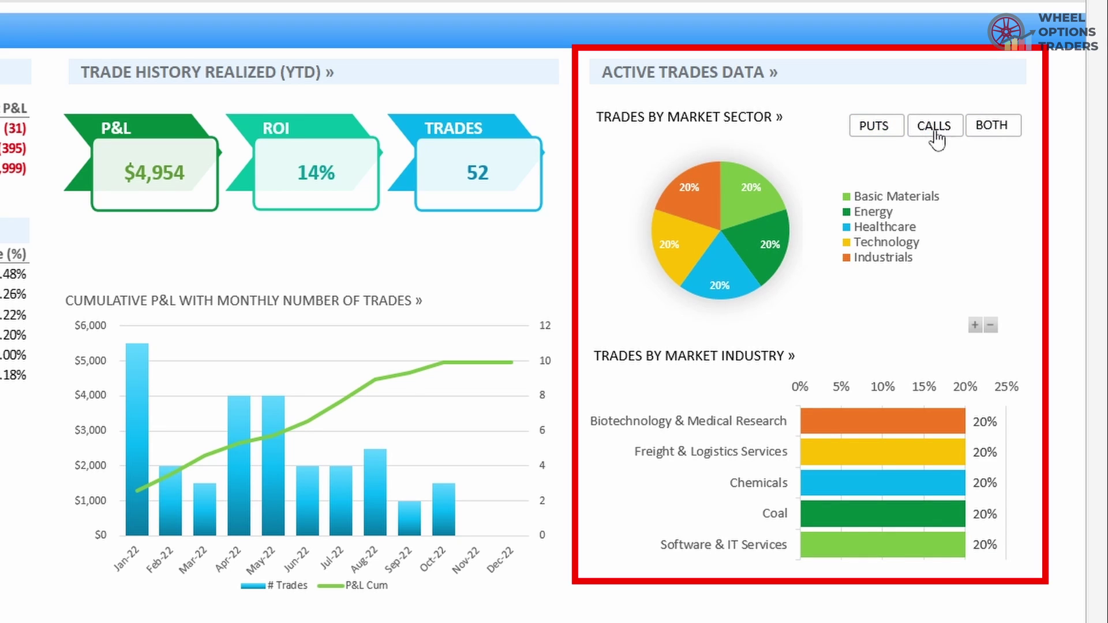
pyautogui.click(997, 133)
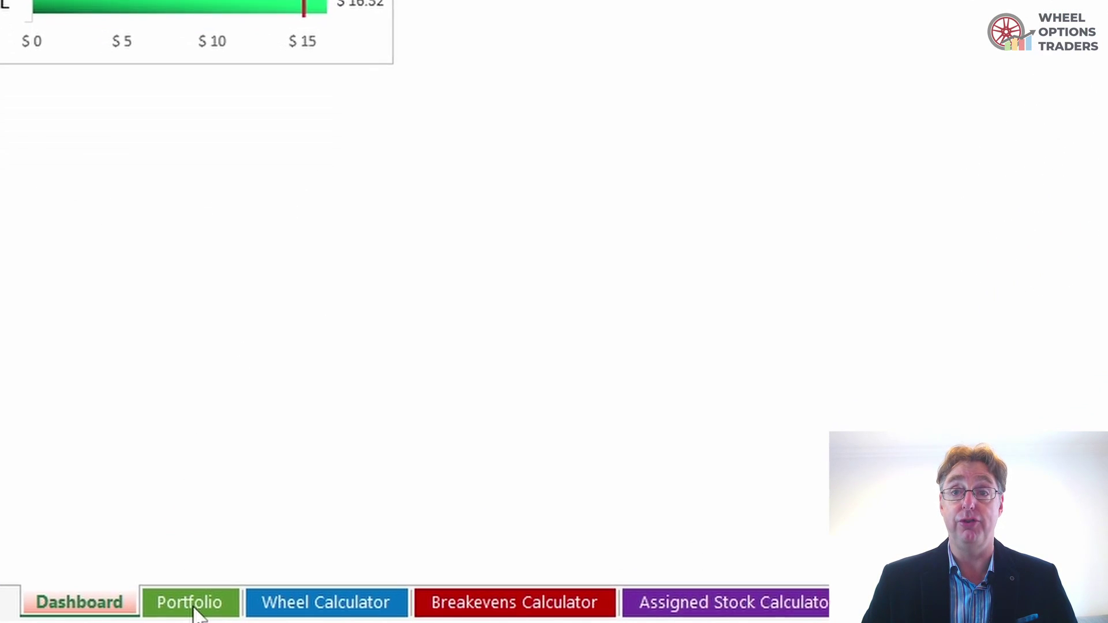
# Step: On the Portfolio sheet, fill the BTU trade's marker cell with light blue and refresh the stock prices
pyautogui.click(173, 611)
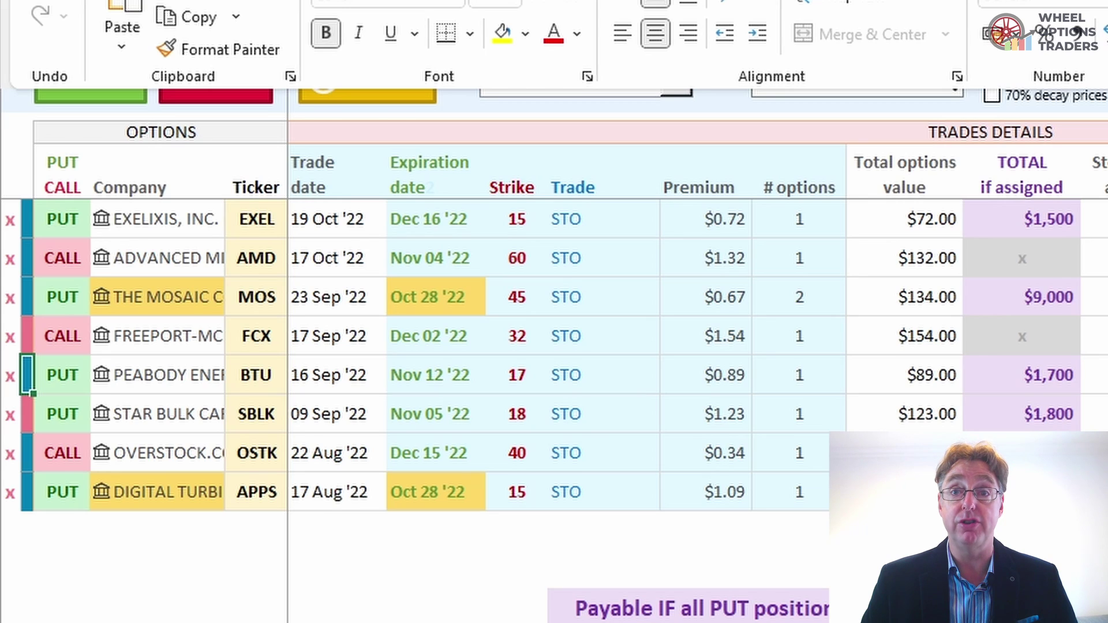
pyautogui.click(527, 33)
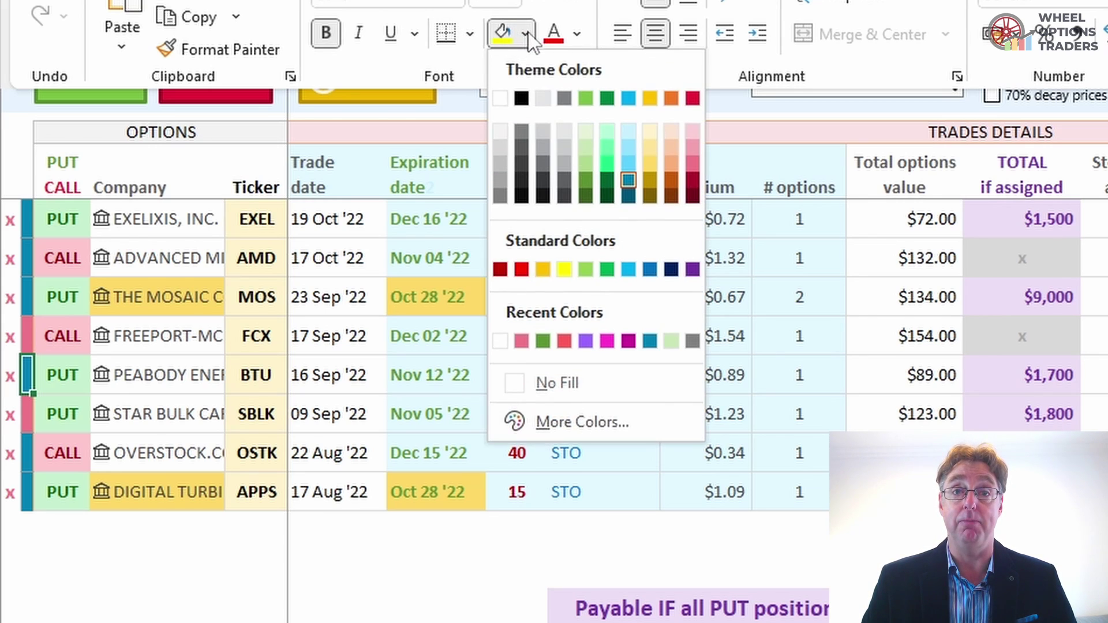
pyautogui.click(630, 164)
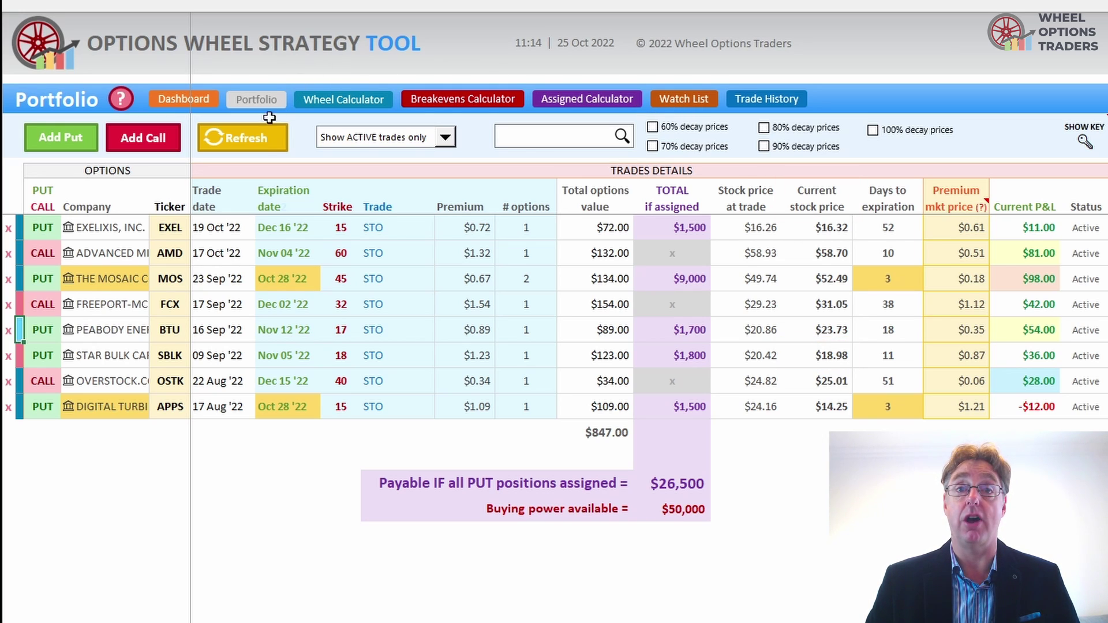
pyautogui.click(252, 137)
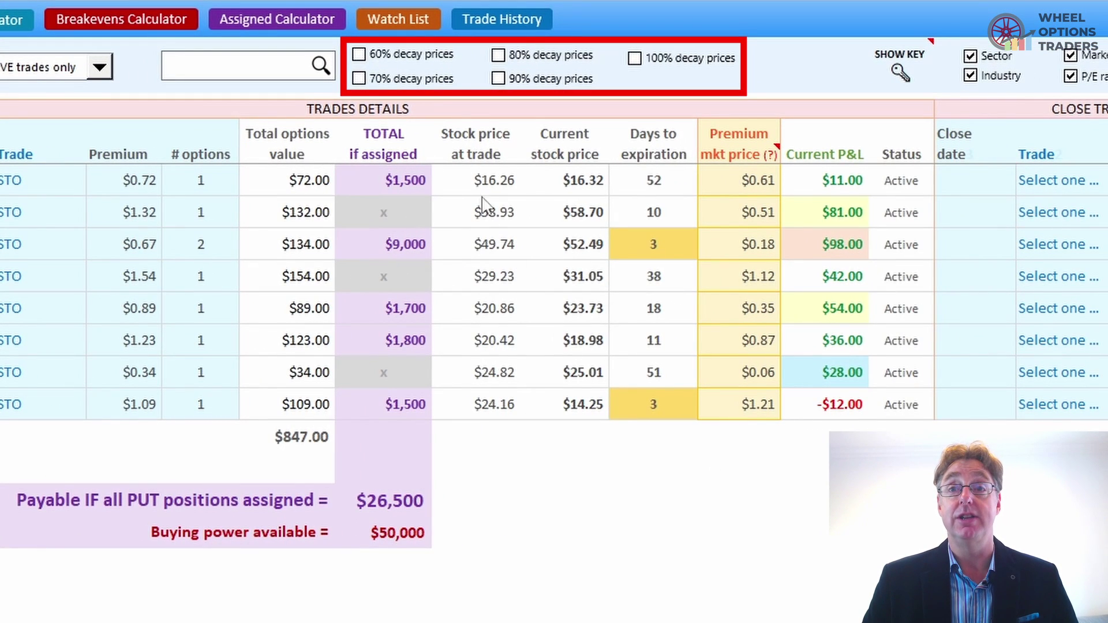
# Step: Show the 60%, 70%, 80%, 90% and 100% decay price columns in the portfolio
pyautogui.click(359, 53)
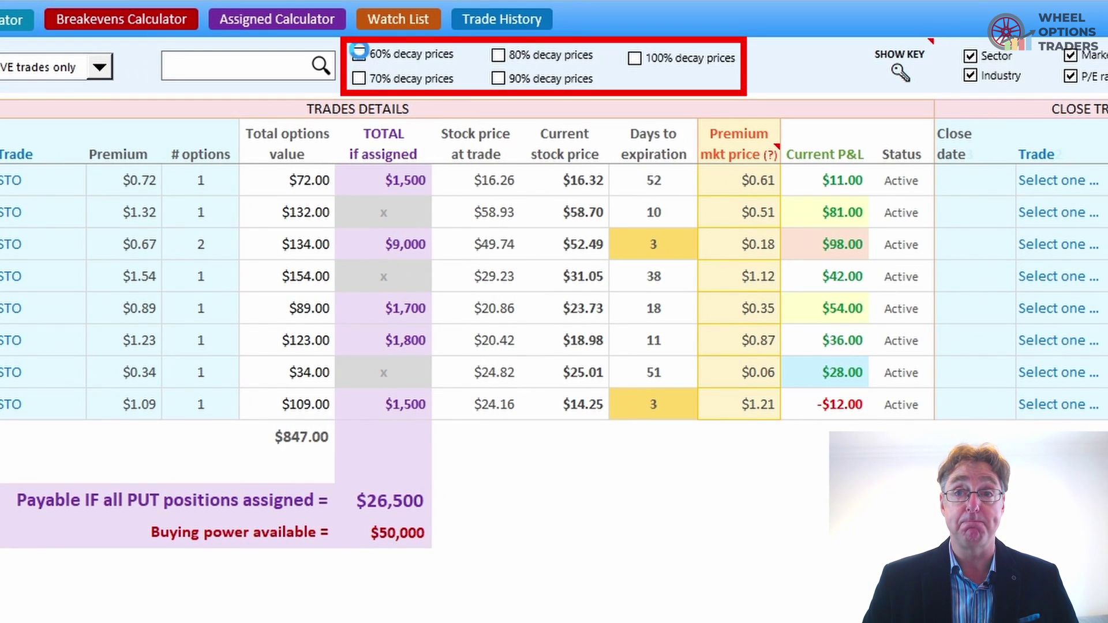
pyautogui.click(359, 78)
pyautogui.click(498, 55)
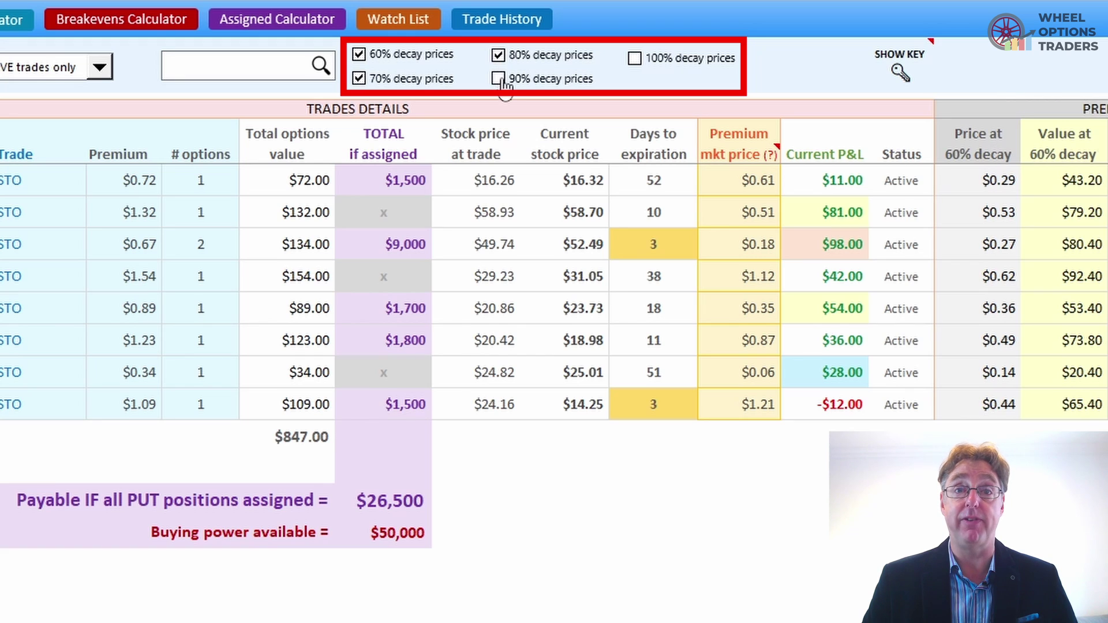
pyautogui.click(500, 80)
pyautogui.click(635, 58)
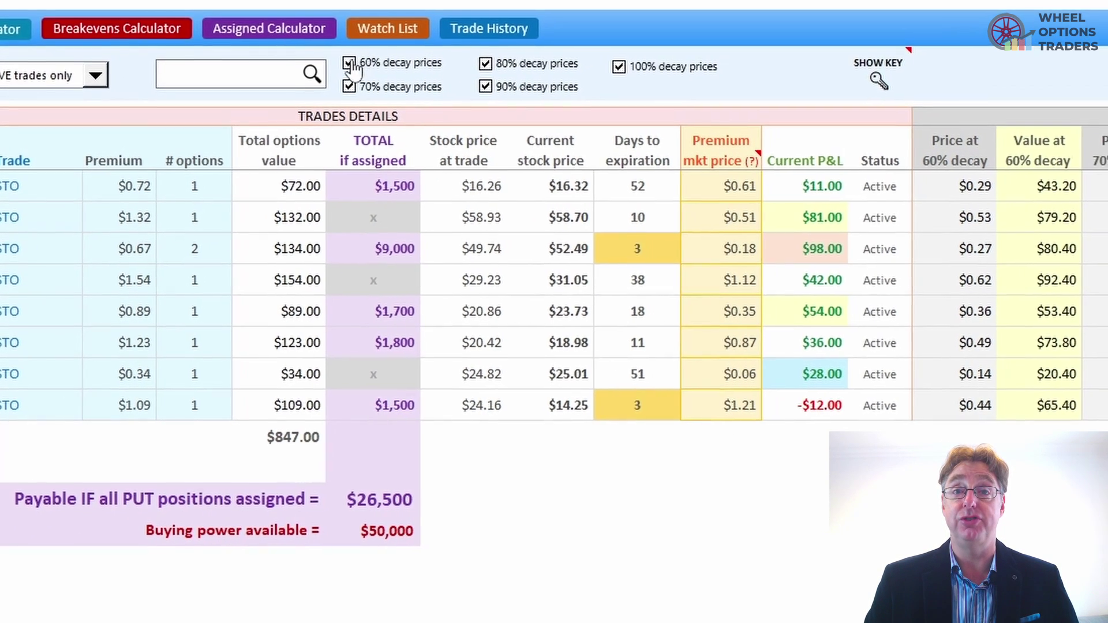
# Step: Hide all five decay price columns, from 60% through 100%, in the portfolio
pyautogui.click(349, 62)
pyautogui.click(349, 86)
pyautogui.click(485, 87)
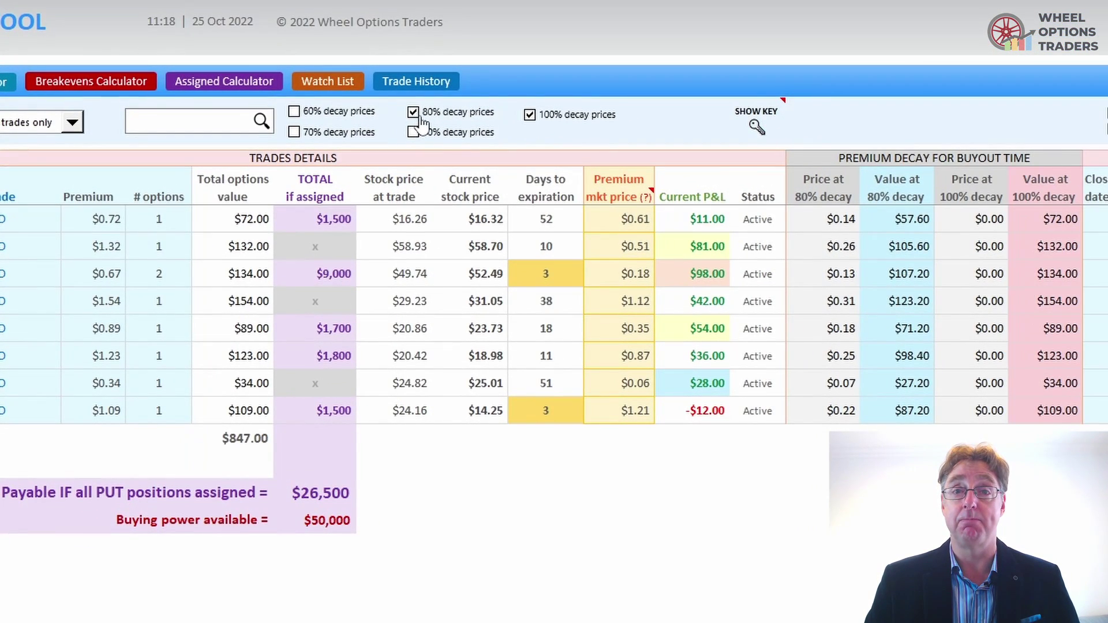
pyautogui.click(414, 114)
pyautogui.click(530, 115)
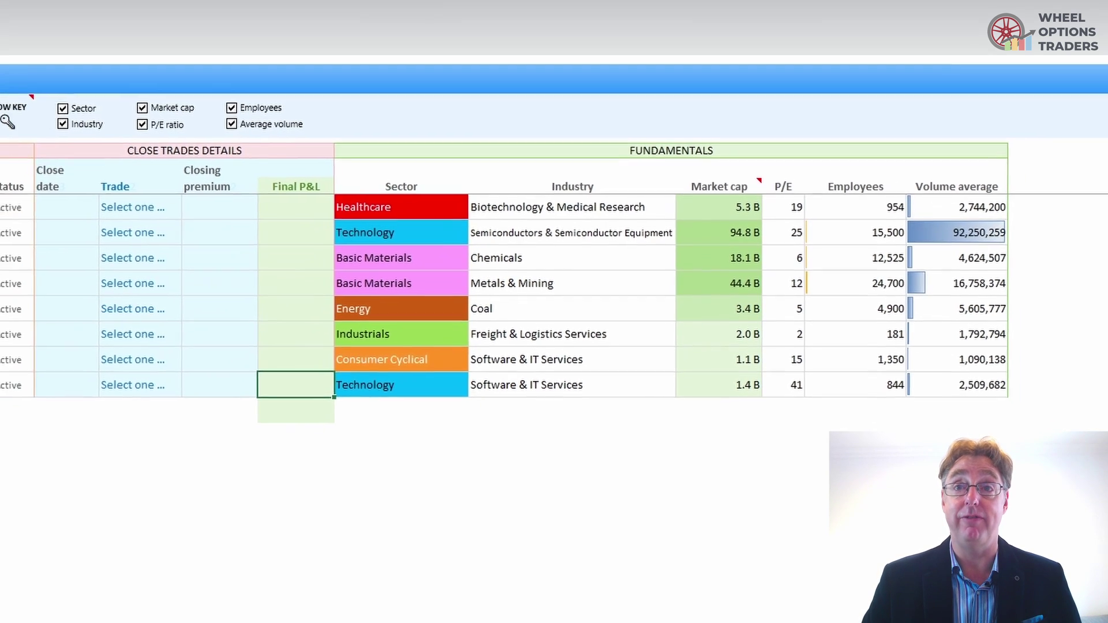
# Step: Display the Portfolio screen's help shapes and hide them again
pyautogui.hscroll(-5, 613, 231)
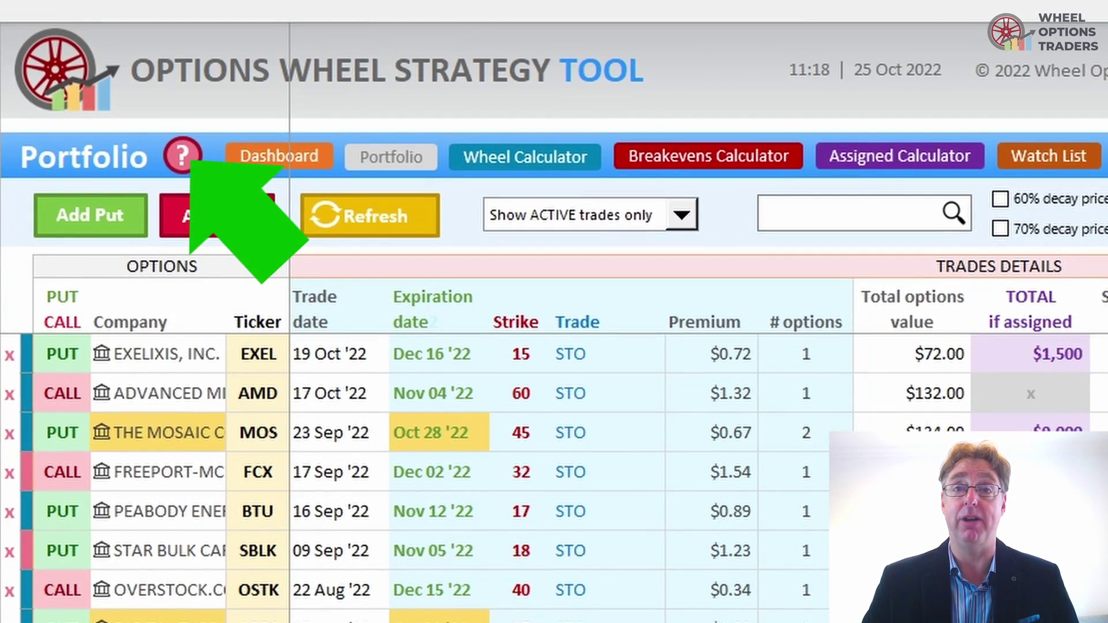
pyautogui.click(183, 166)
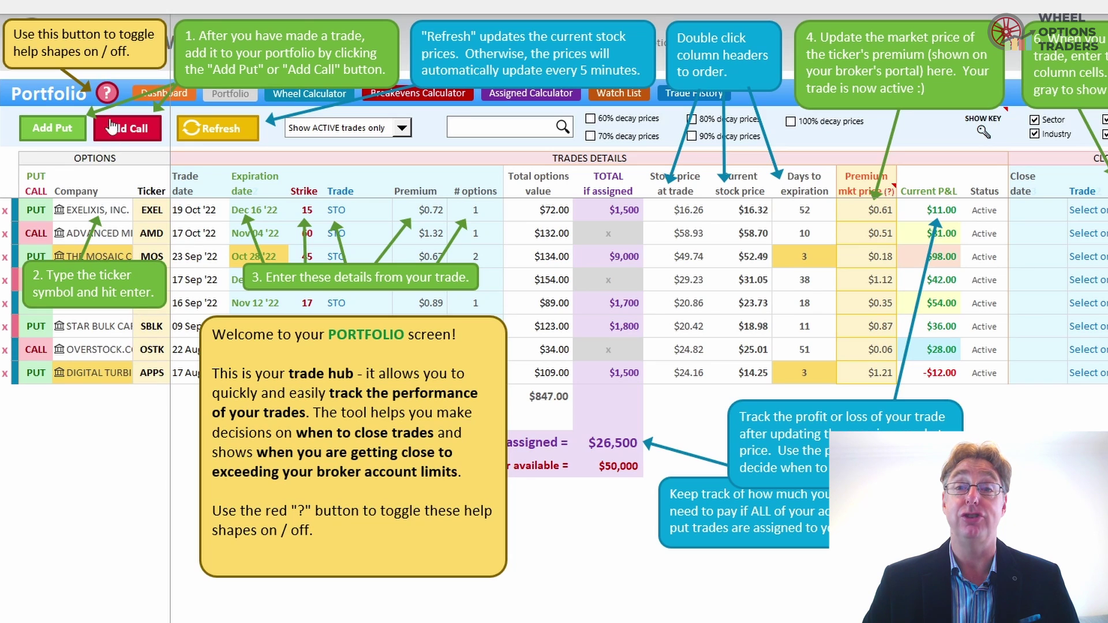
pyautogui.click(107, 94)
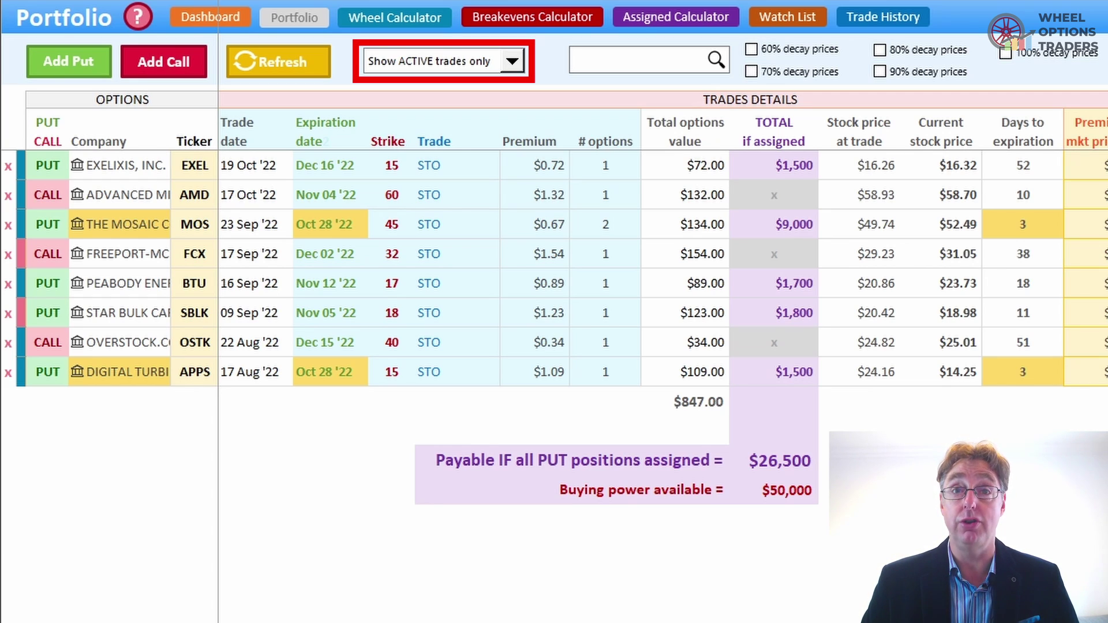
# Step: Filter the portfolio to closed trades only and to pending trades only, ending with all trades shown
pyautogui.click(418, 68)
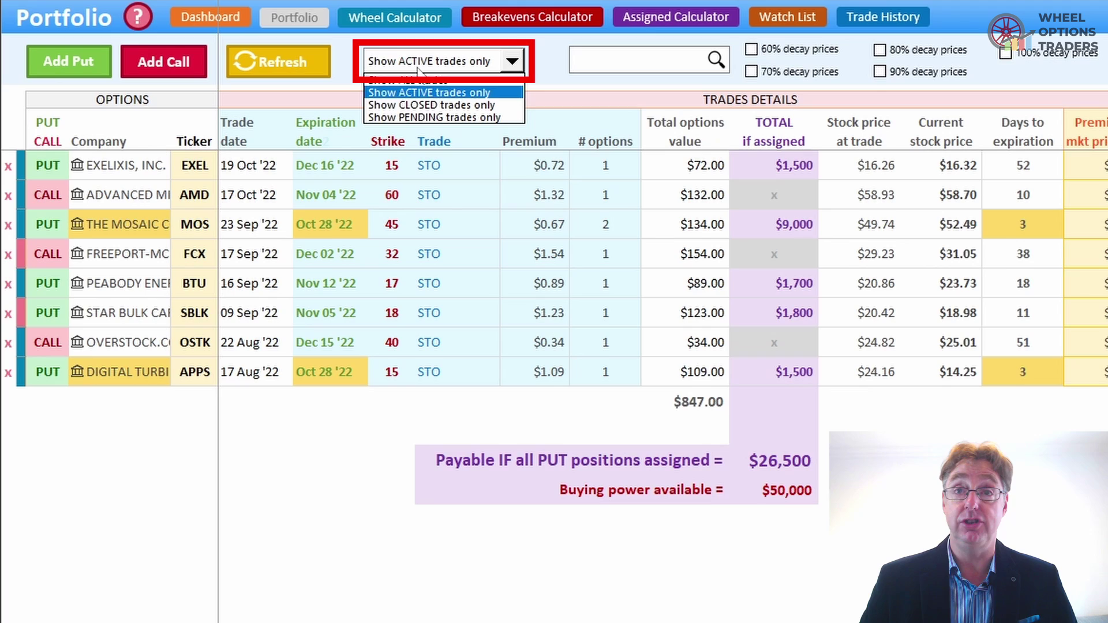
pyautogui.click(418, 105)
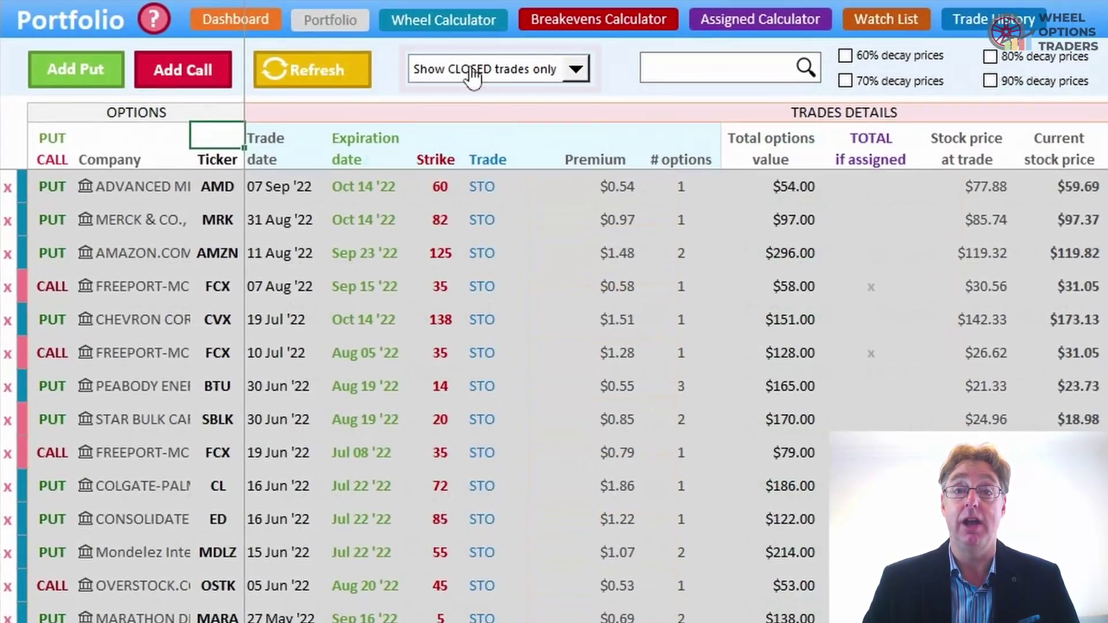
pyautogui.click(472, 75)
pyautogui.click(488, 132)
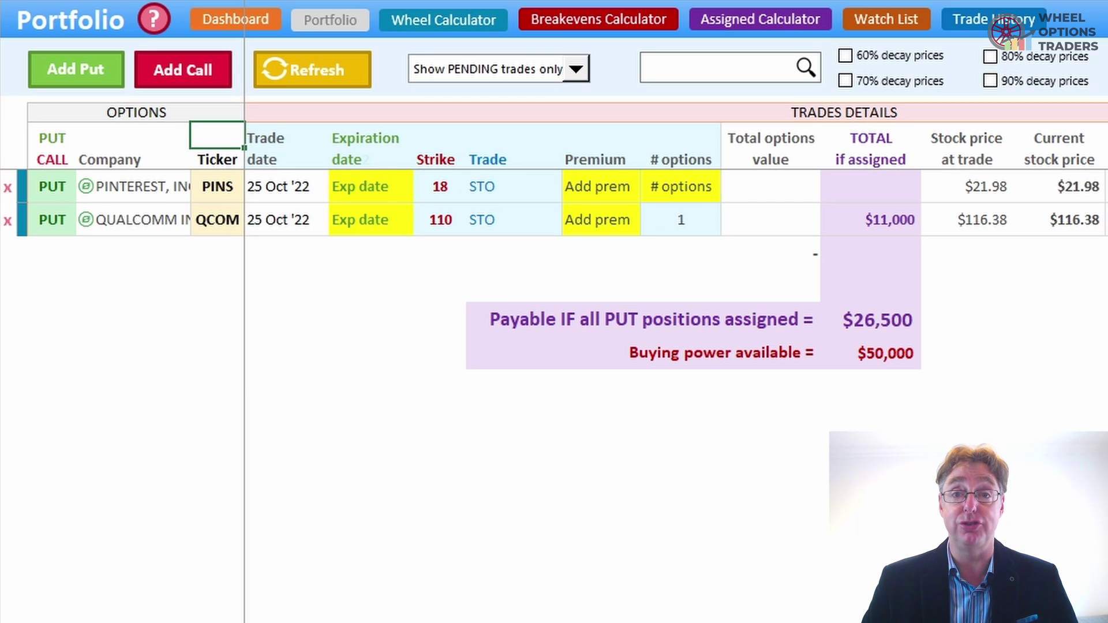
pyautogui.click(477, 80)
pyautogui.click(477, 91)
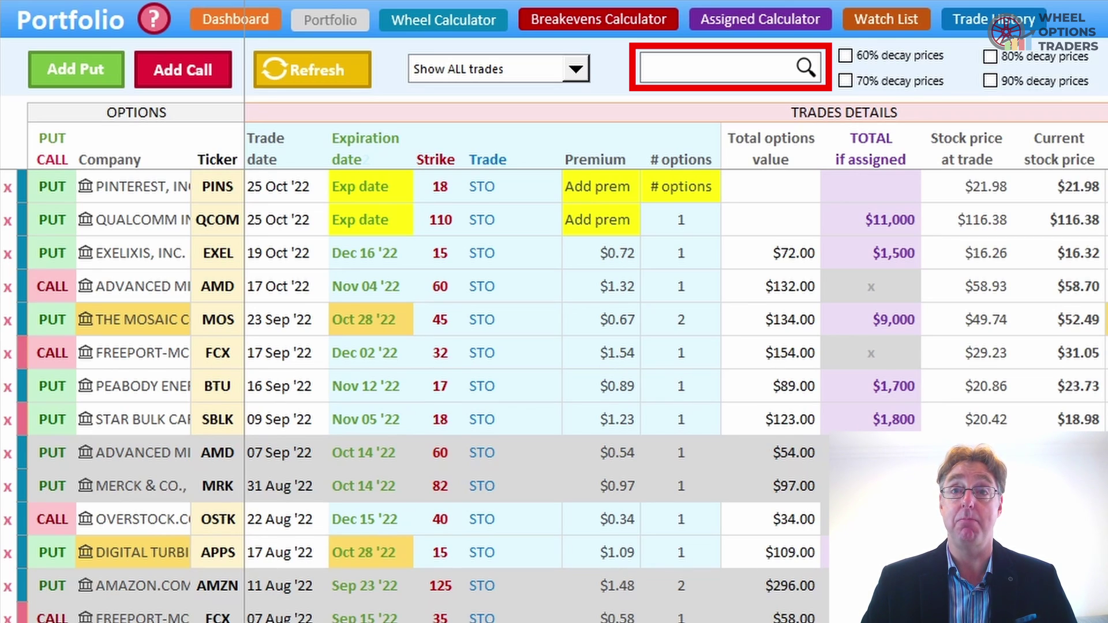
# Step: Search the portfolio trades for the ticker mara
pyautogui.click(704, 68)
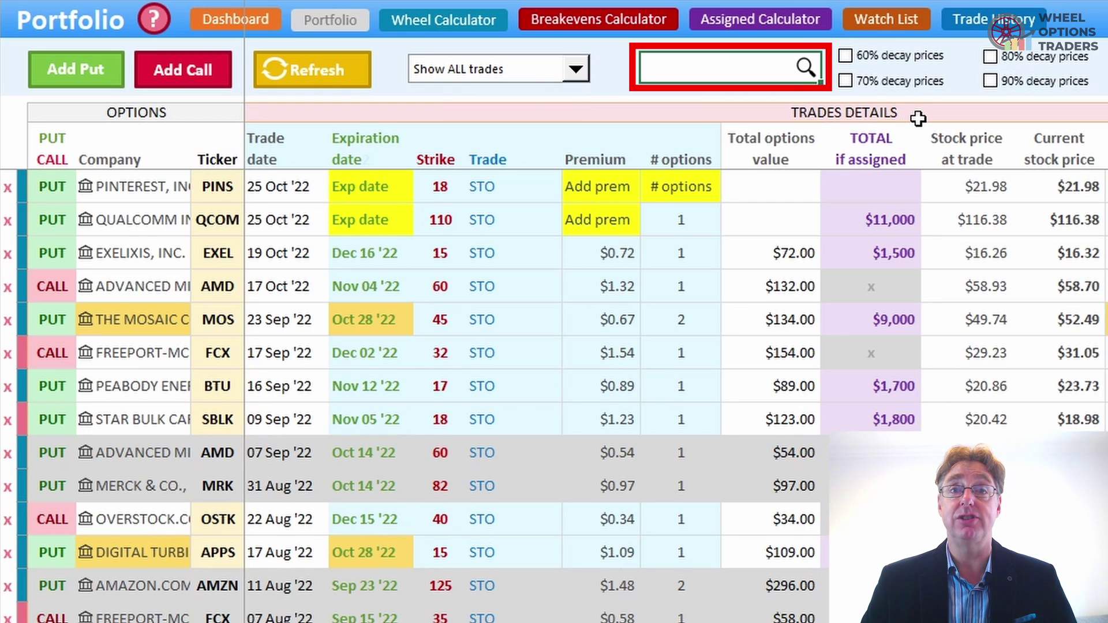
pyautogui.write('mara')
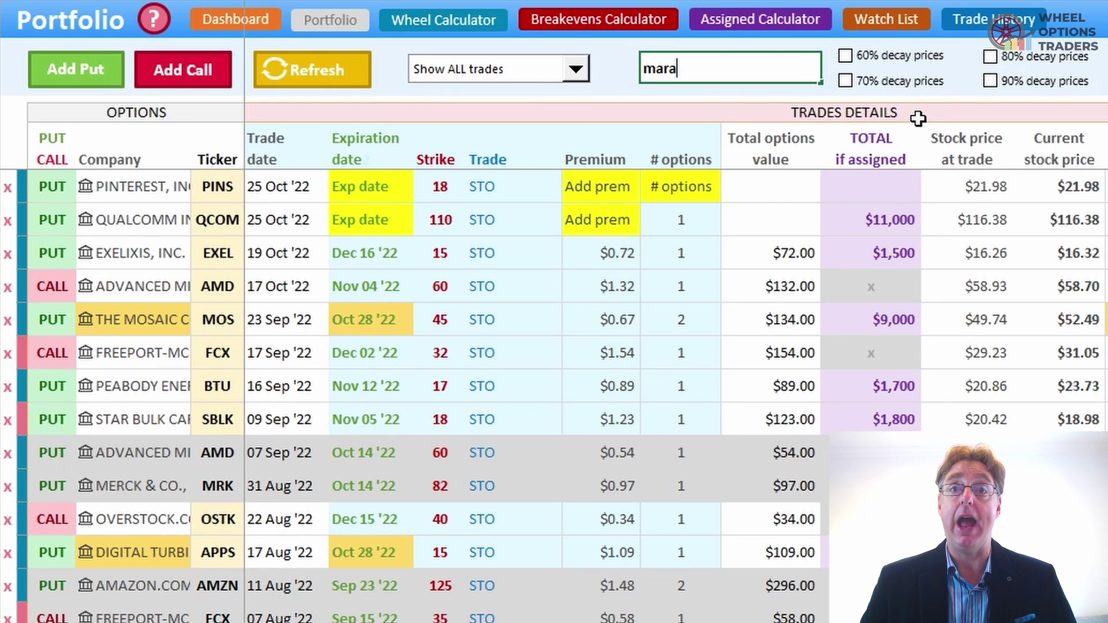
pyautogui.press('Return')
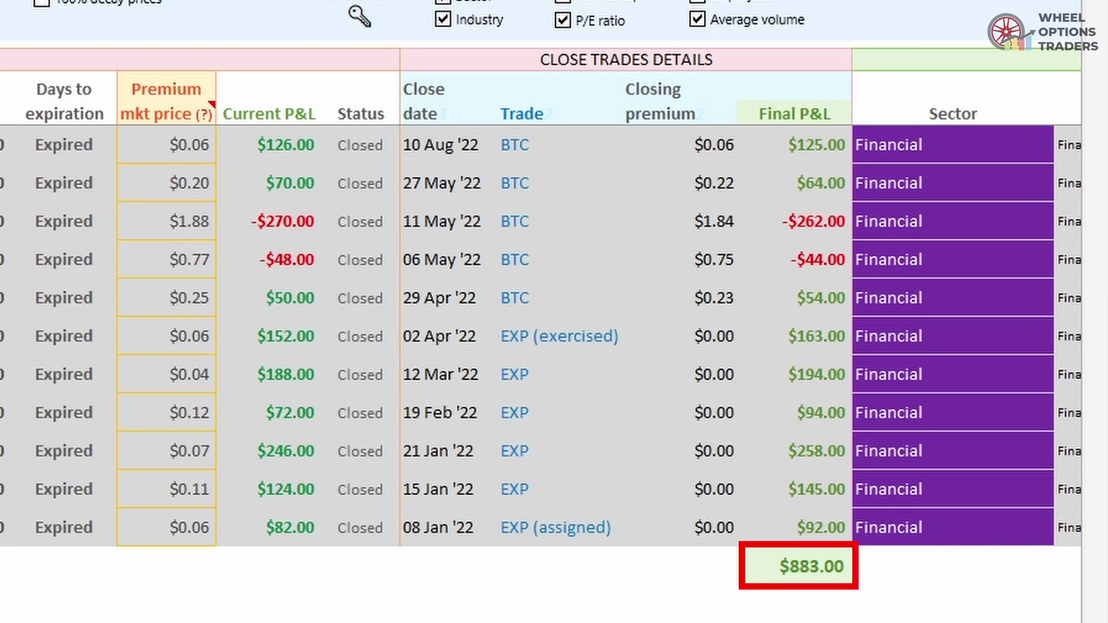
# Step: Sort the MARA trades by Final P&L in ascending and in descending order, and clear the ticker search
pyautogui.click(803, 114)
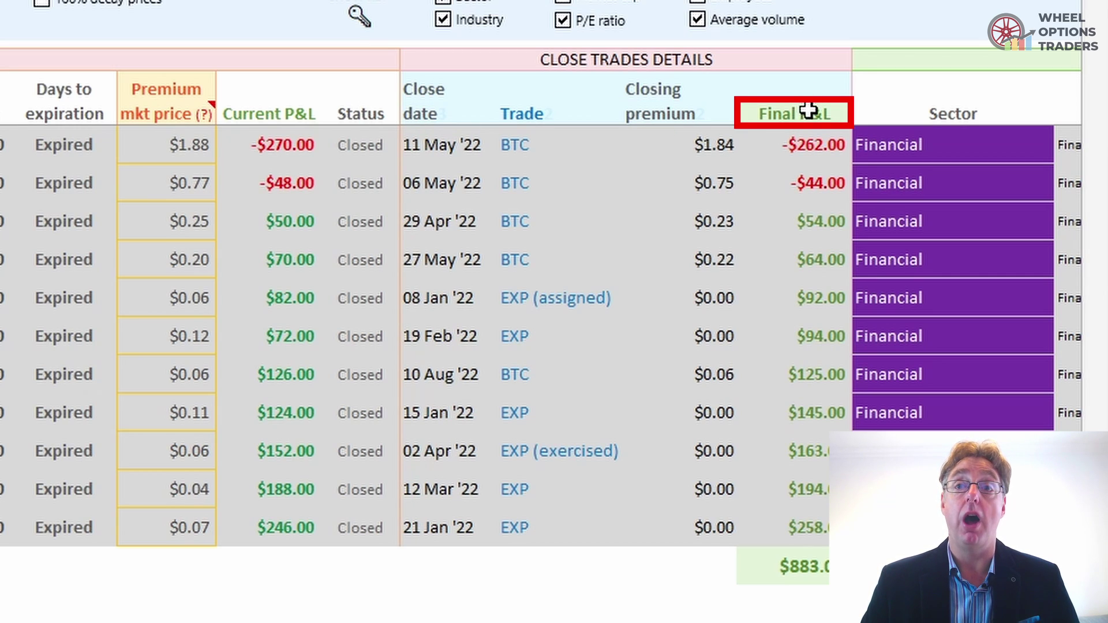
pyautogui.click(800, 114)
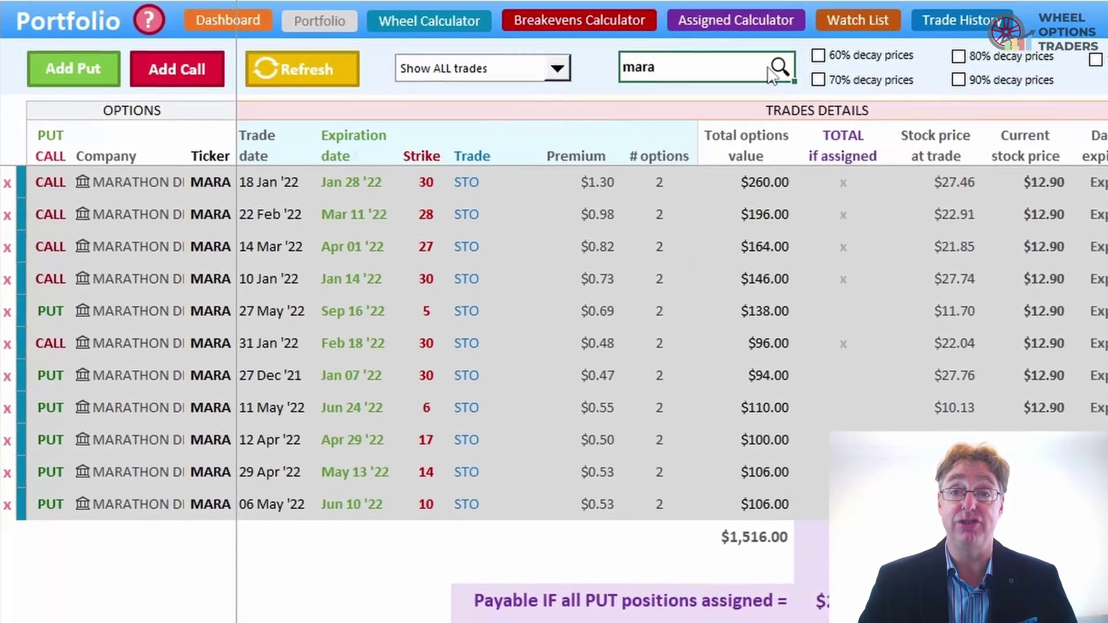
pyautogui.click(428, 97)
pyautogui.press('Delete')
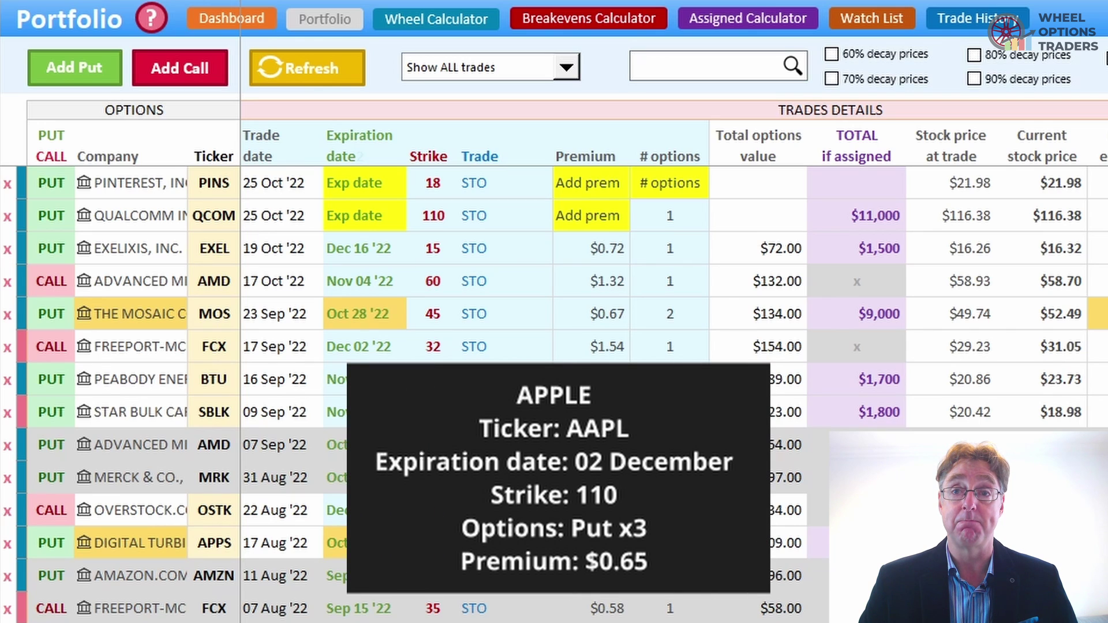
# Step: Add a new put trade to the portfolio with the ticker aapl
pyautogui.click(87, 71)
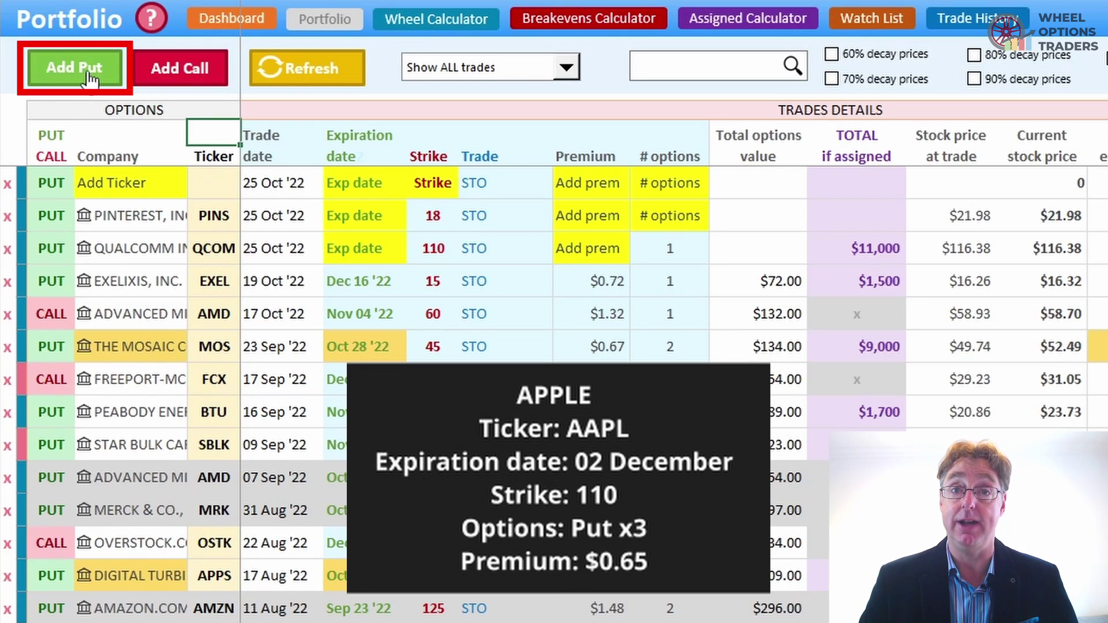
pyautogui.click(136, 181)
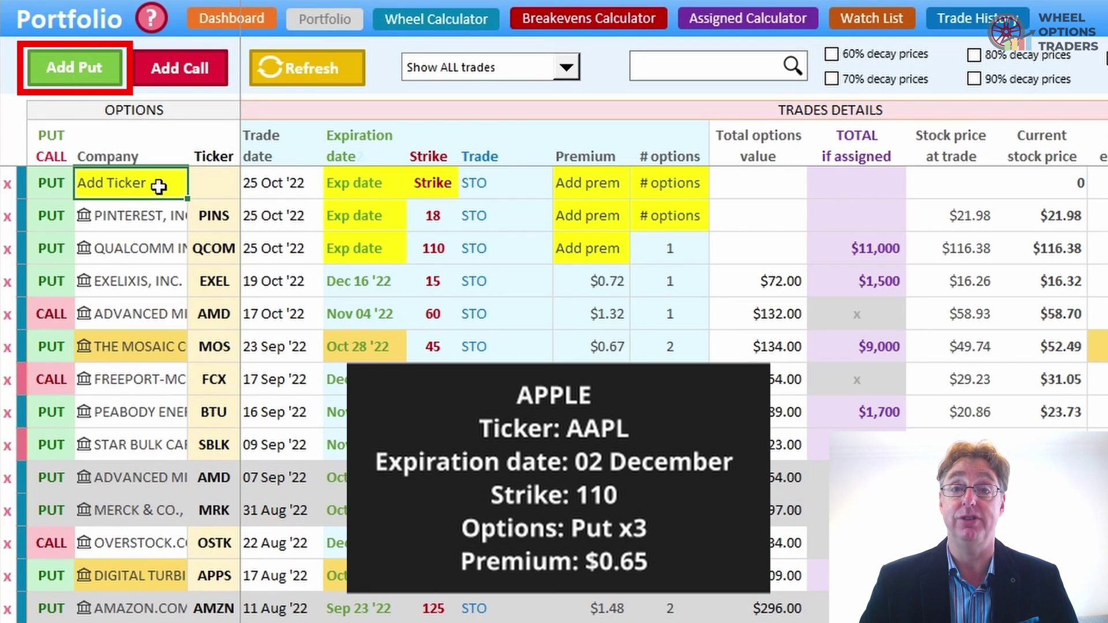
pyautogui.write('aapl')
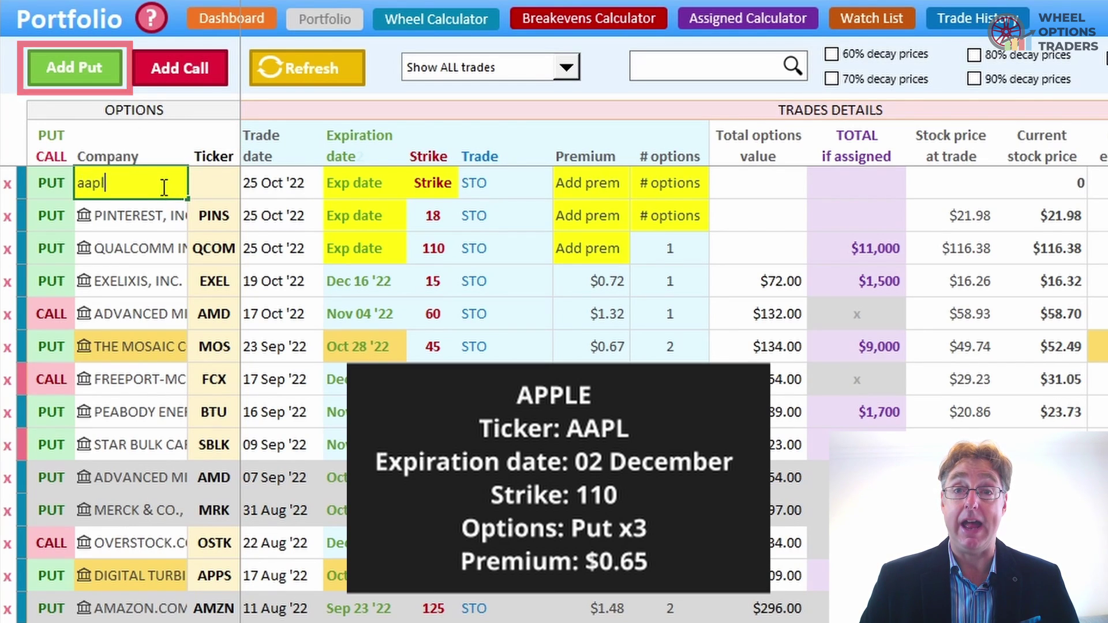
pyautogui.press('Return')
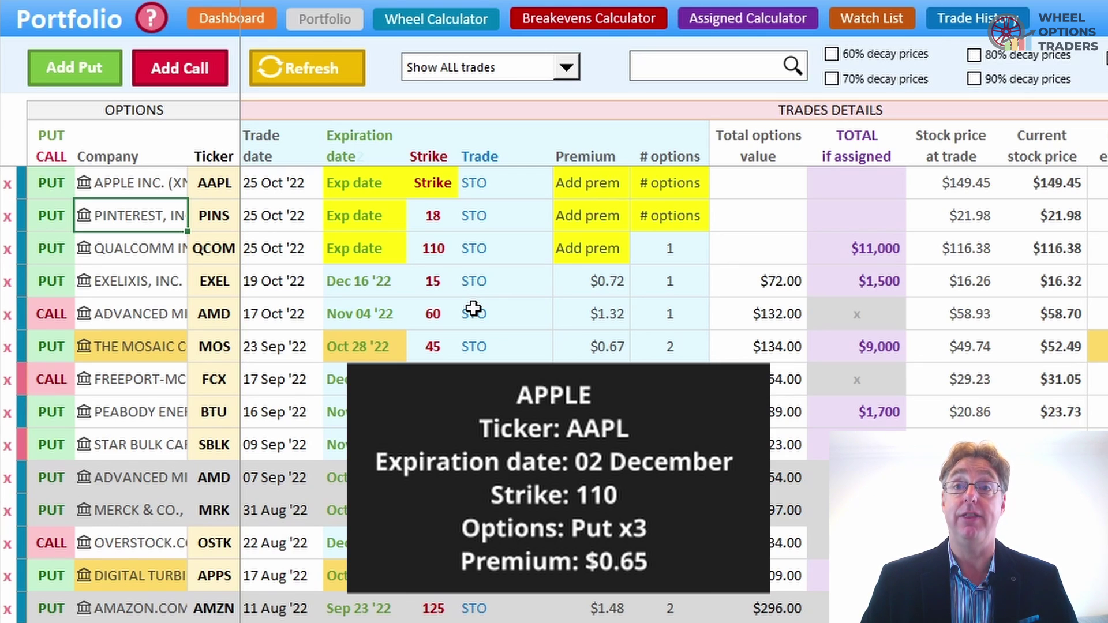
# Step: Set the new AAPL put's expiration date to 2/12/22 and its strike to 110
pyautogui.click(364, 179)
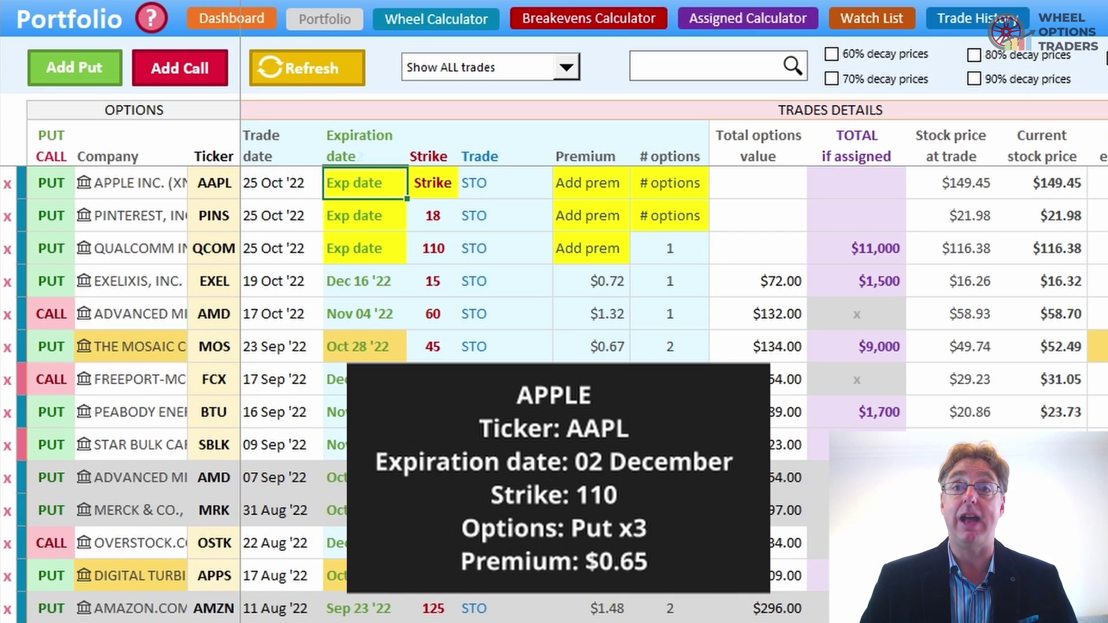
pyautogui.write('2/12')
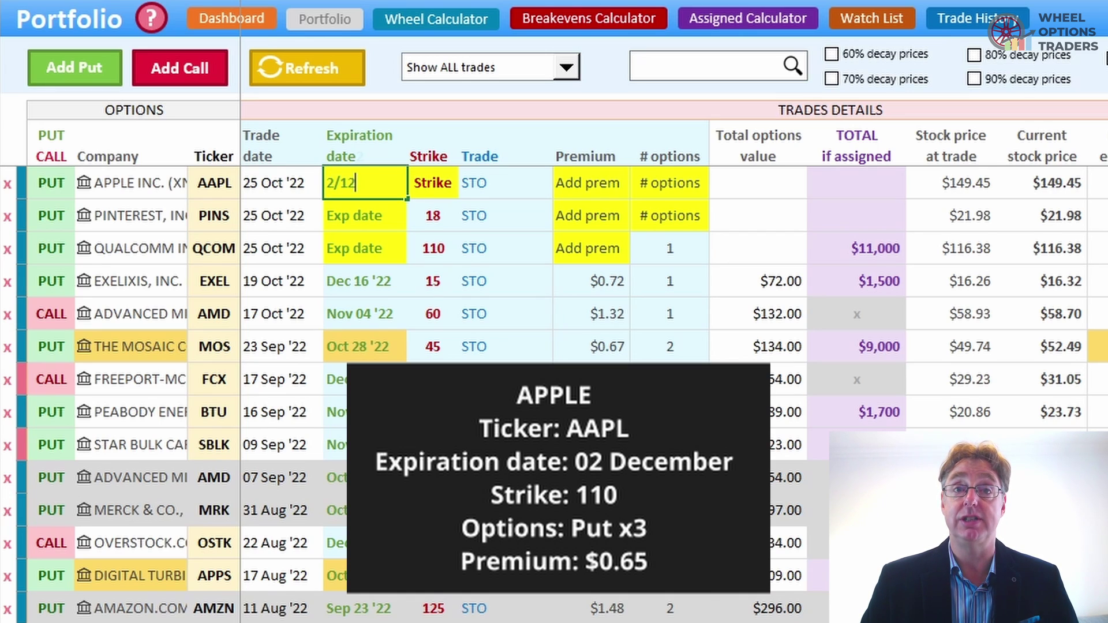
pyautogui.write('/22')
pyautogui.press('Tab')
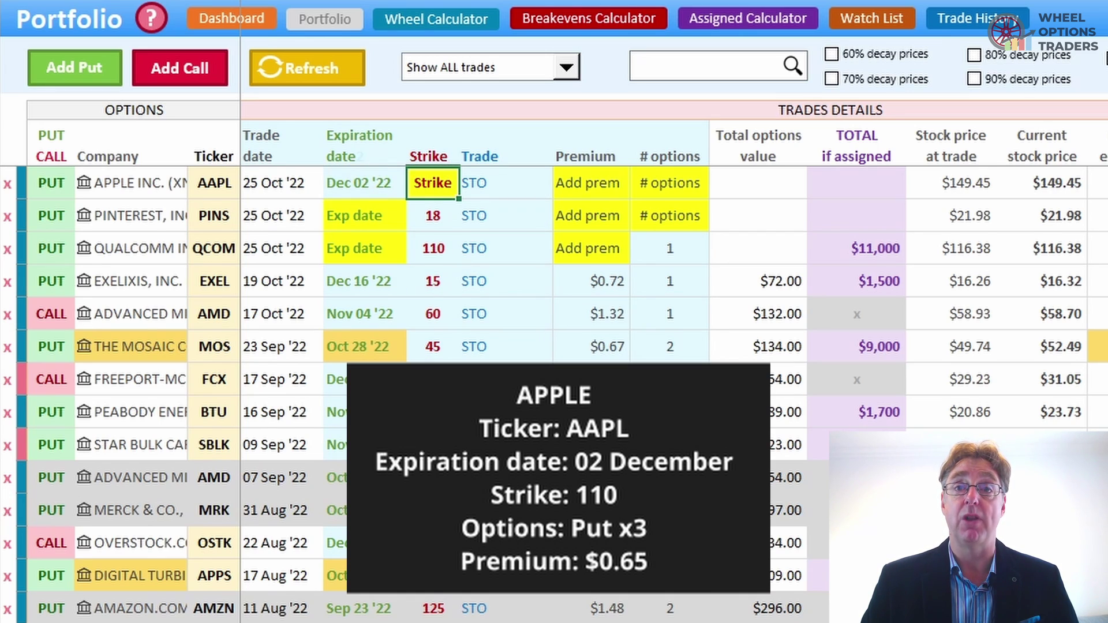
pyautogui.write('110')
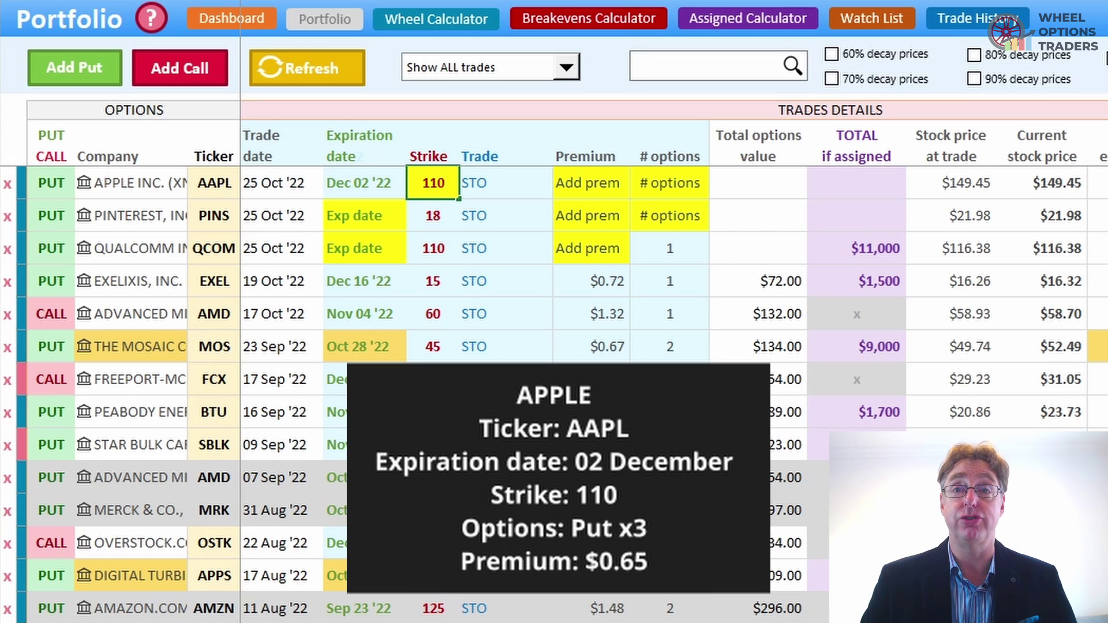
pyautogui.press('Tab')
# Step: Set the AAPL put's premium to .65 and its number of options to 3
pyautogui.press('Tab')
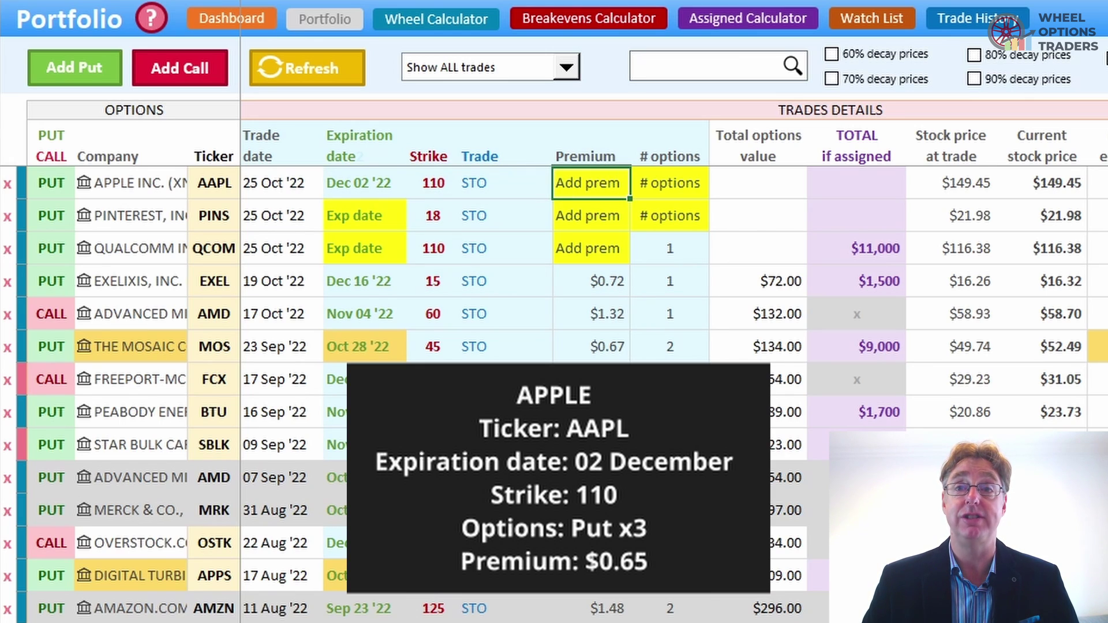
pyautogui.write('.65')
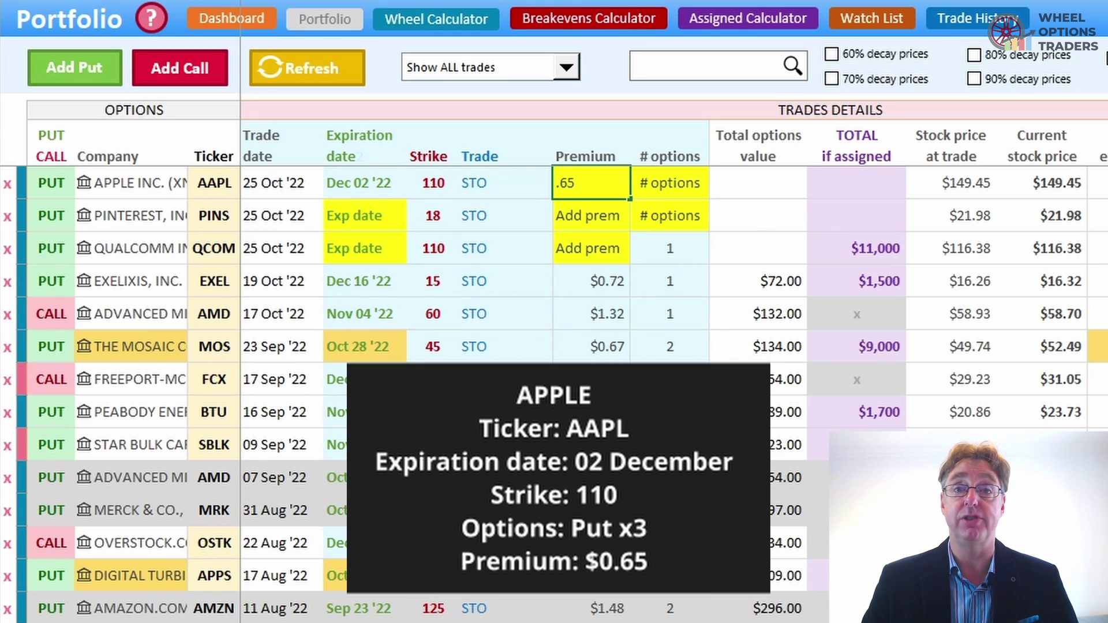
pyautogui.press('Tab')
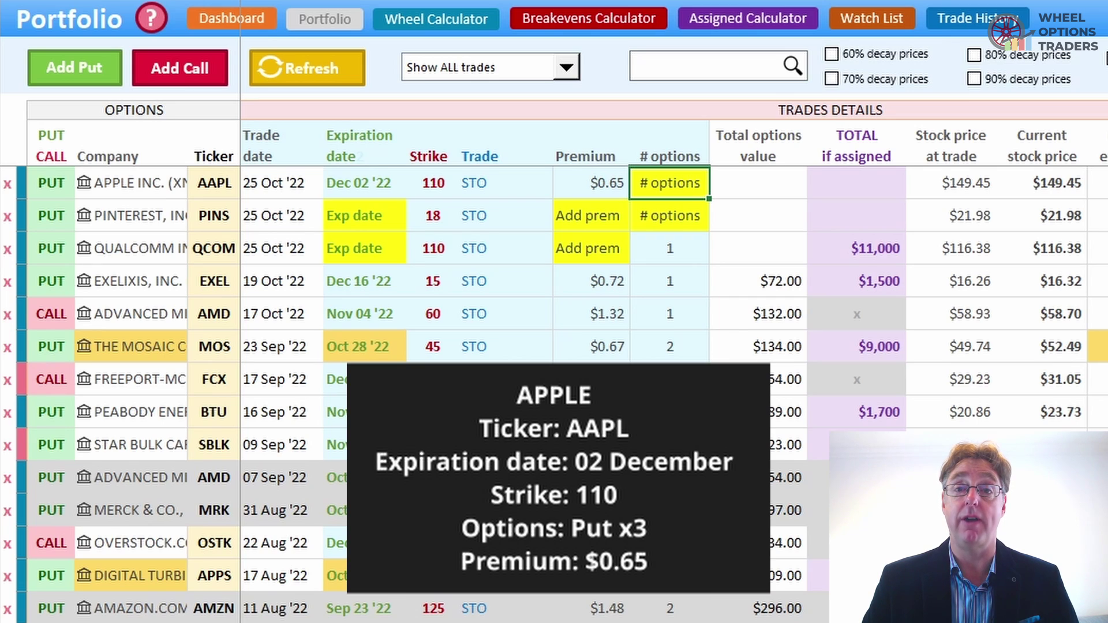
pyautogui.write('3')
pyautogui.press('Return')
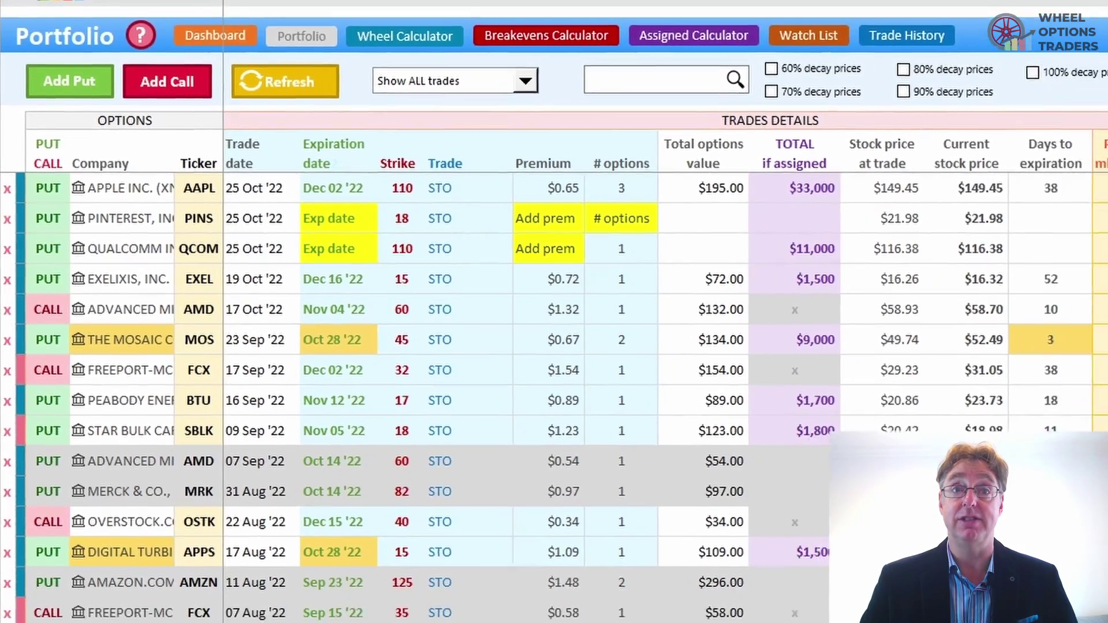
# Step: Review the full list of portfolio trades and the totals and buying power figures beneath it
pyautogui.scroll(-3, 554, 381)
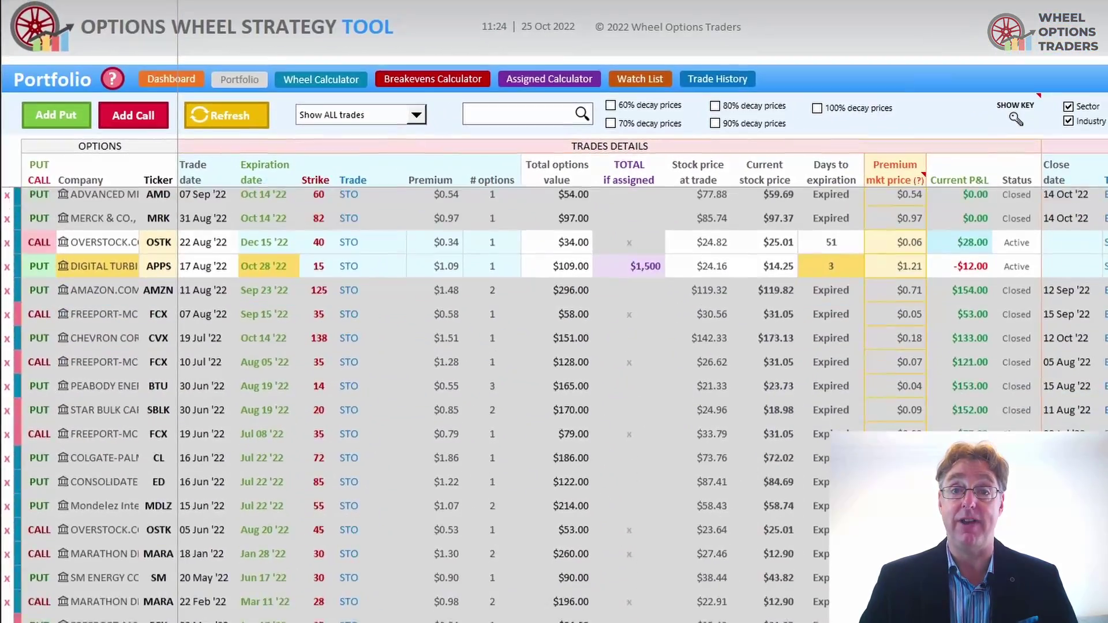
pyautogui.scroll(-10, 555, 381)
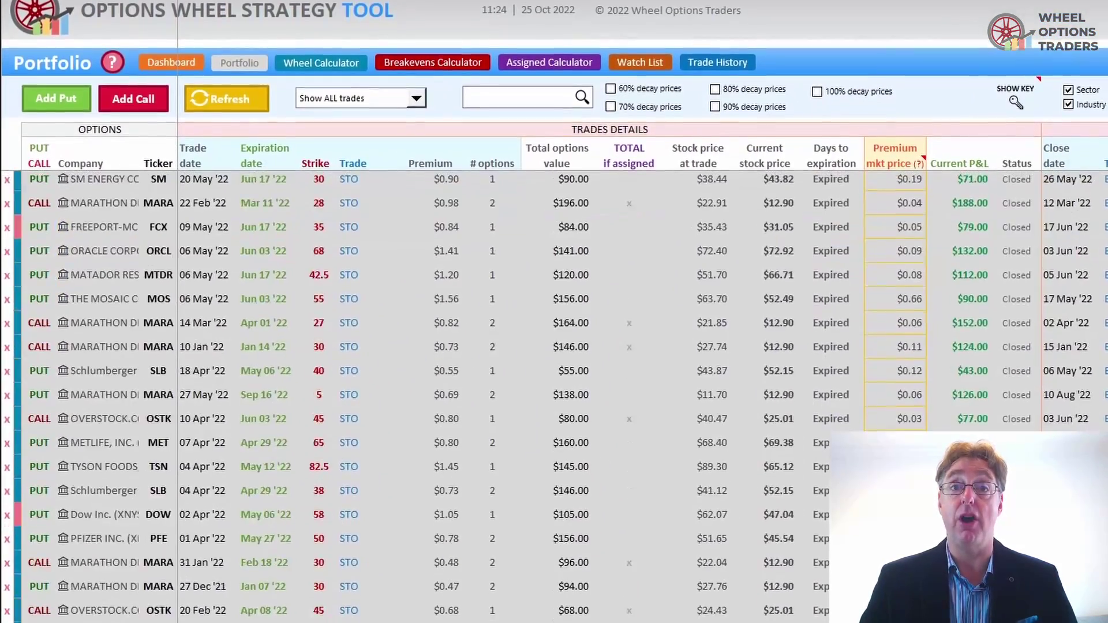
pyautogui.scroll(-1, 555, 347)
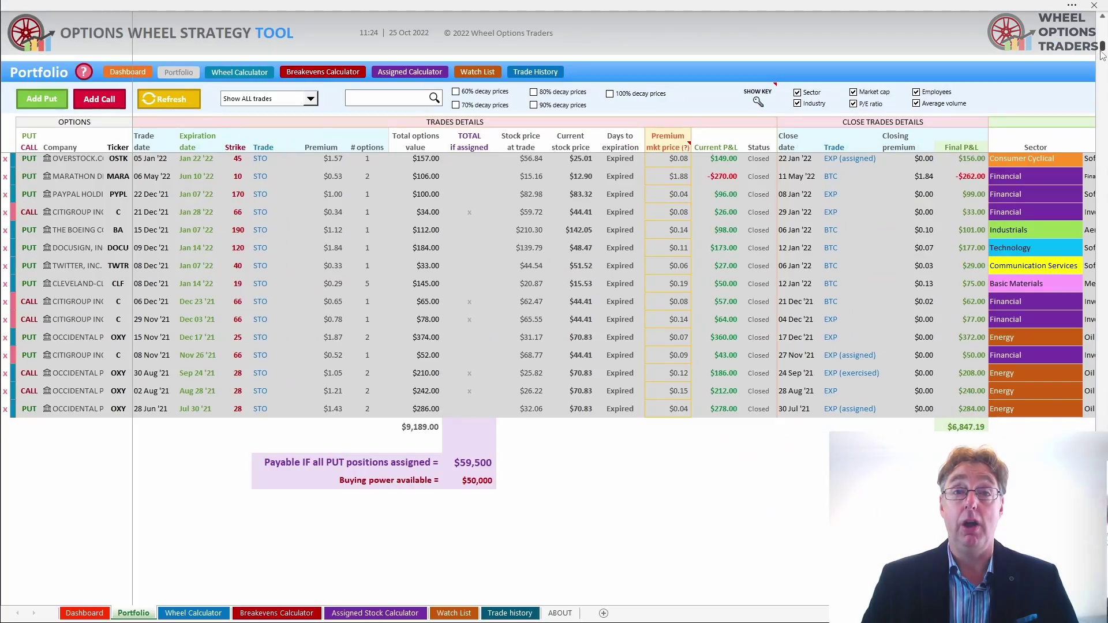
pyautogui.scroll(-5, 1103, 39)
pyautogui.scroll(10, 1103, 39)
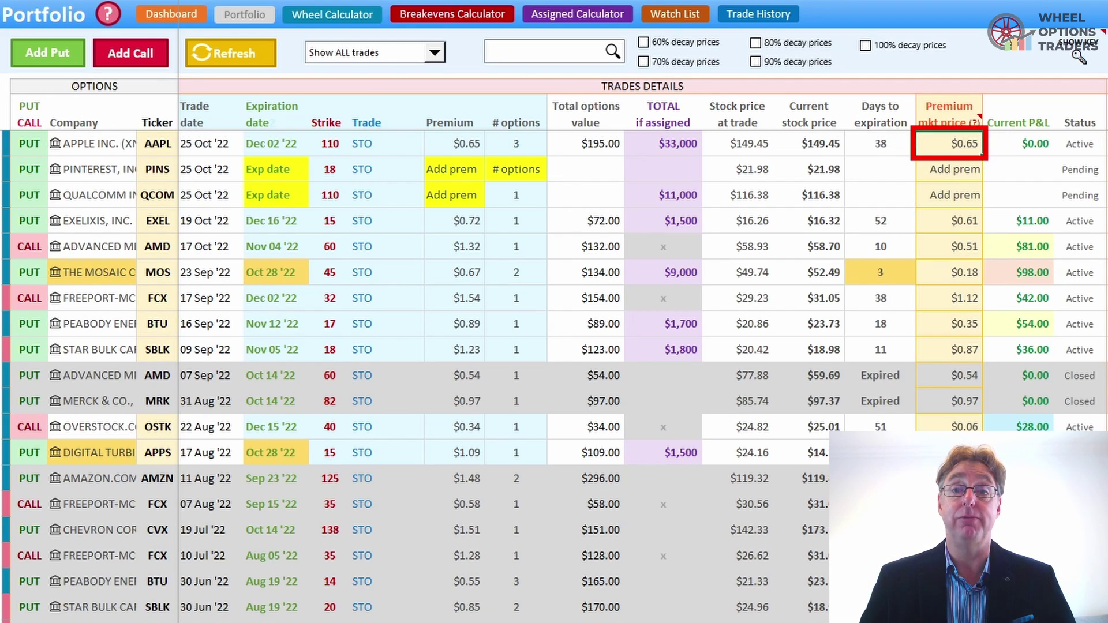
# Step: Set the AAPL put's current premium market price to .22
pyautogui.press('BackSpace')
pyautogui.write('.22')
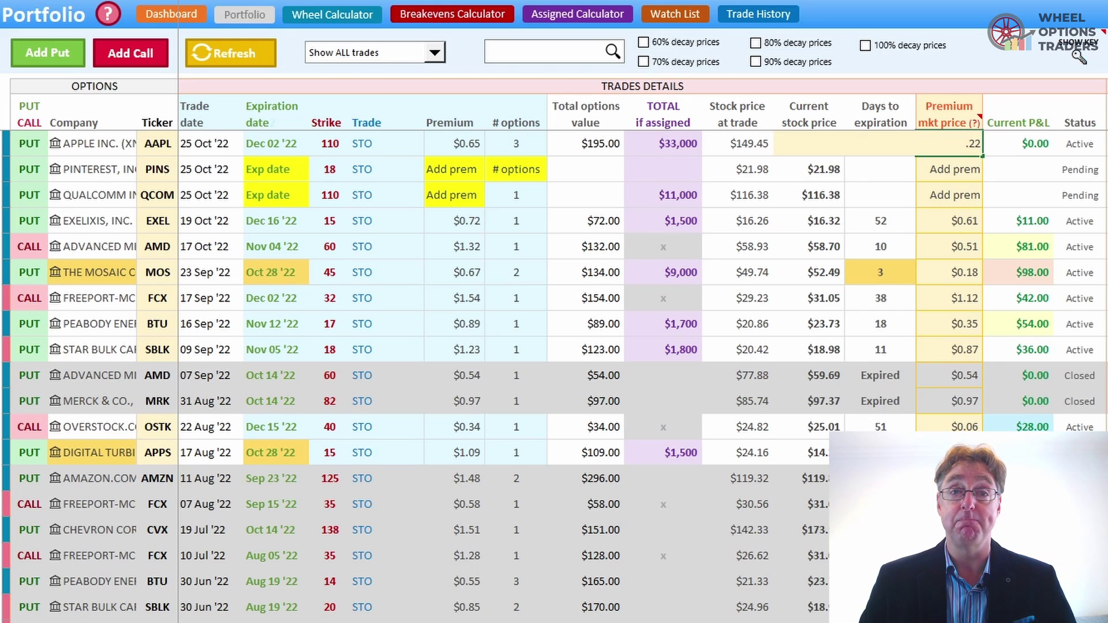
pyautogui.press('Tab')
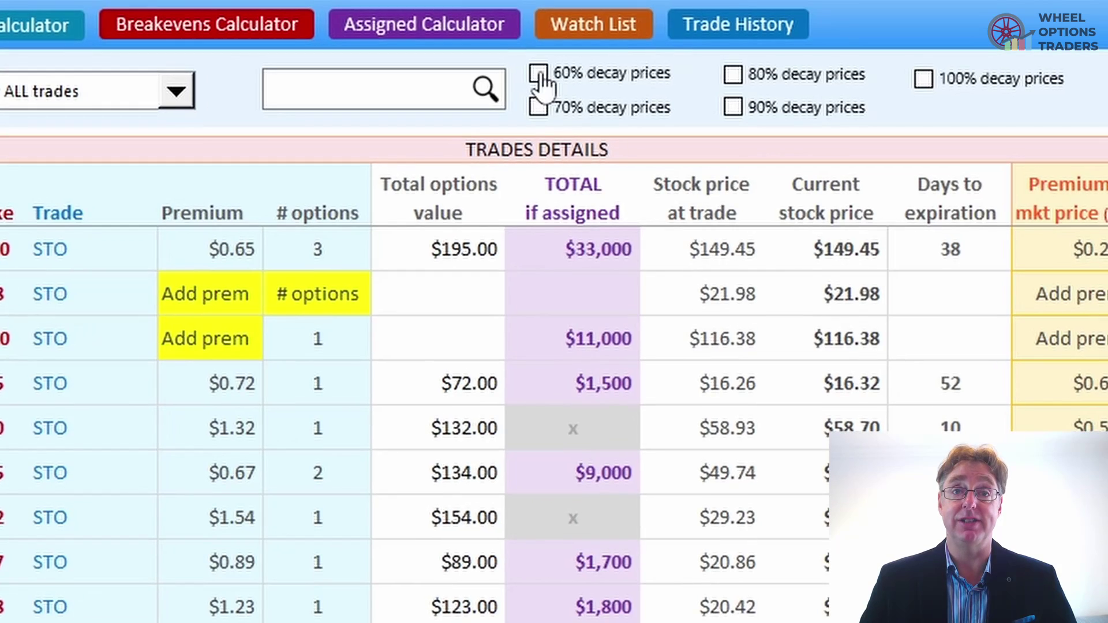
# Step: Show the 60%, 70%, 80%, 90% and 100% decay prices for the portfolio trades
pyautogui.click(544, 73)
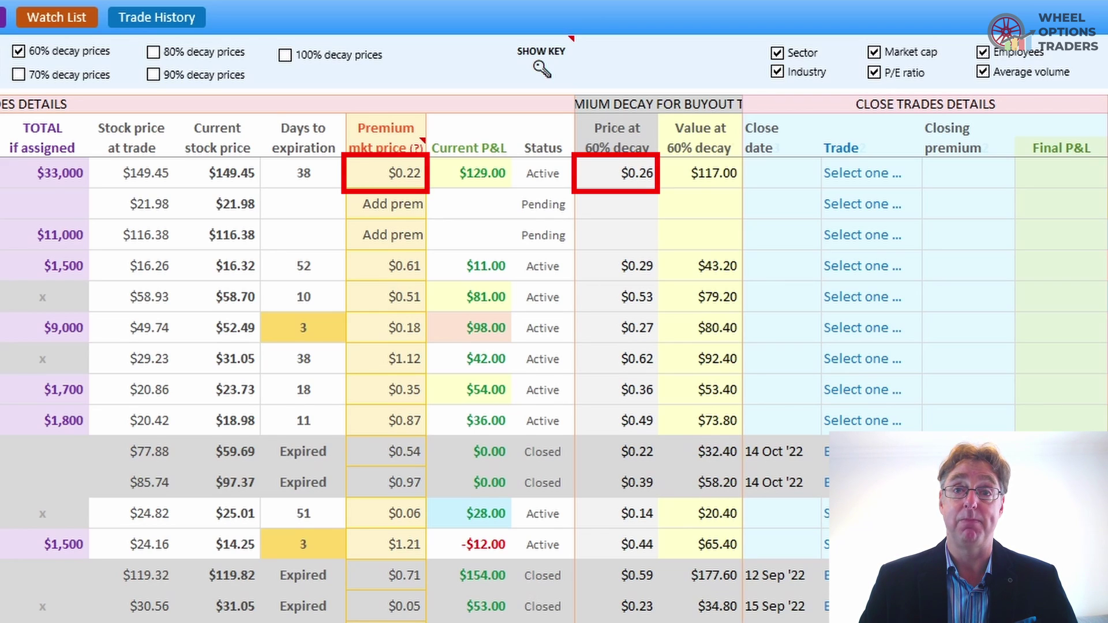
pyautogui.click(20, 75)
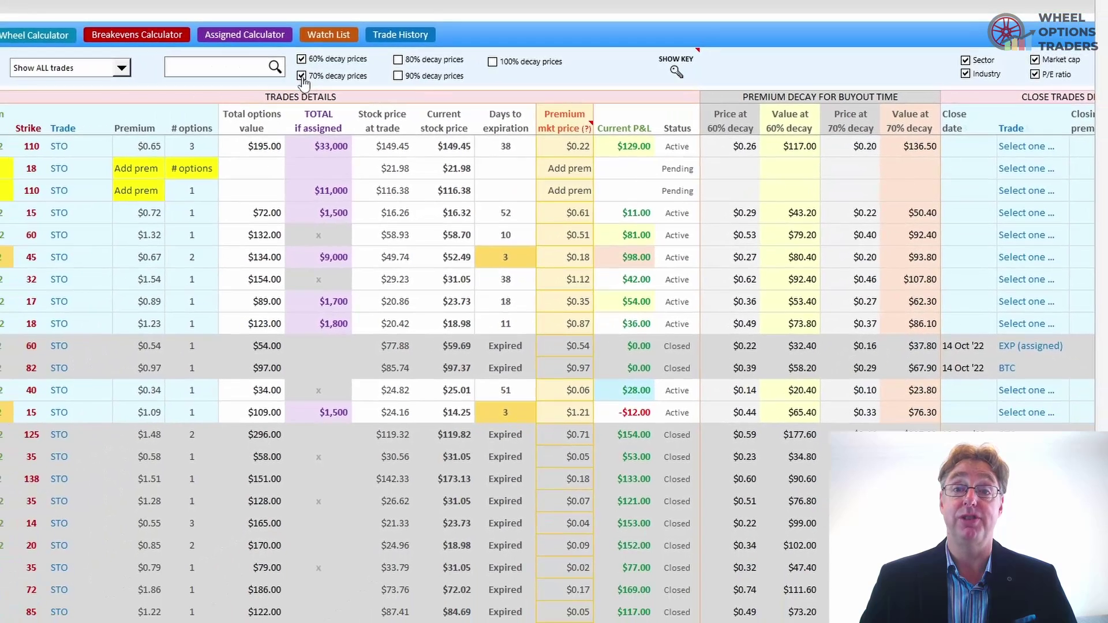
pyautogui.click(398, 60)
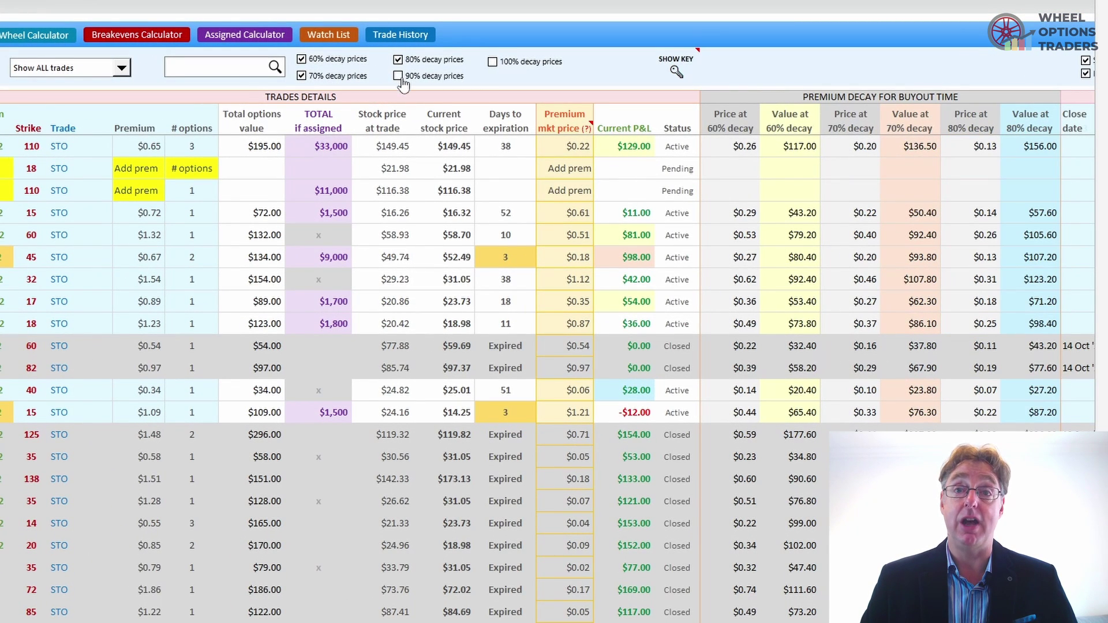
pyautogui.click(399, 76)
pyautogui.click(493, 62)
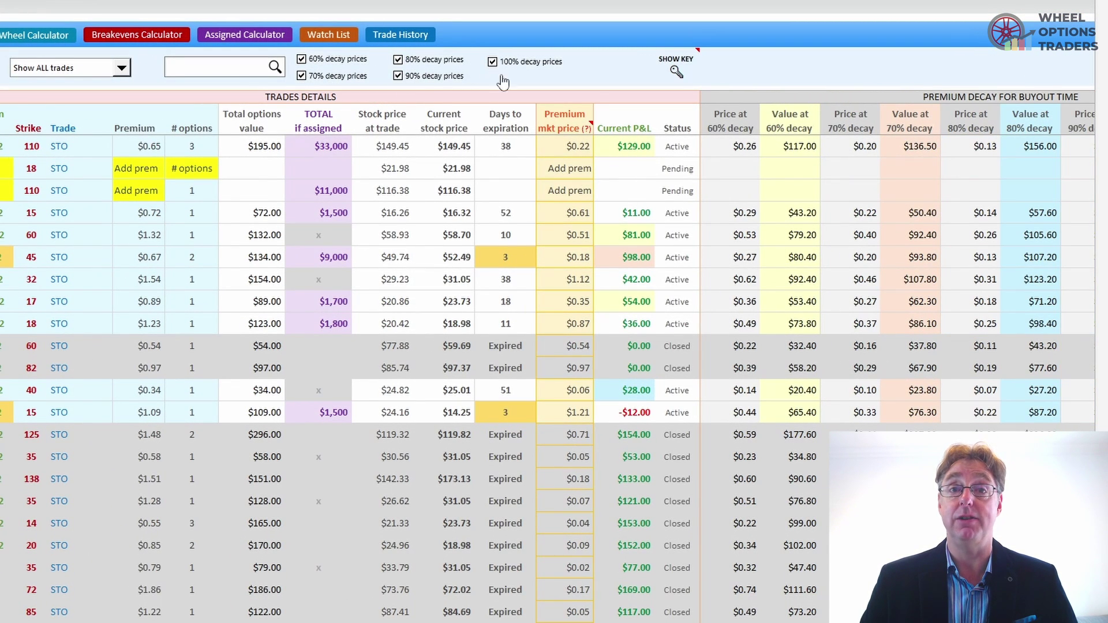
pyautogui.hscroll(6, 870, 346)
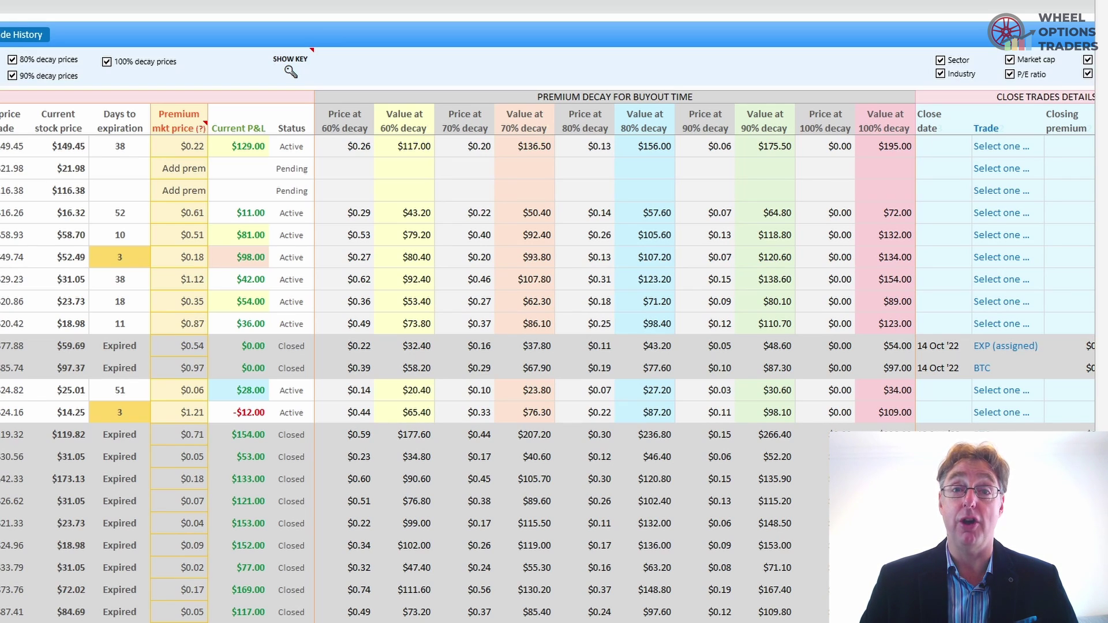
# Step: Close the AAPL put as a BTC trade with a closing premium of .22
pyautogui.hscroll(3, 881, 359)
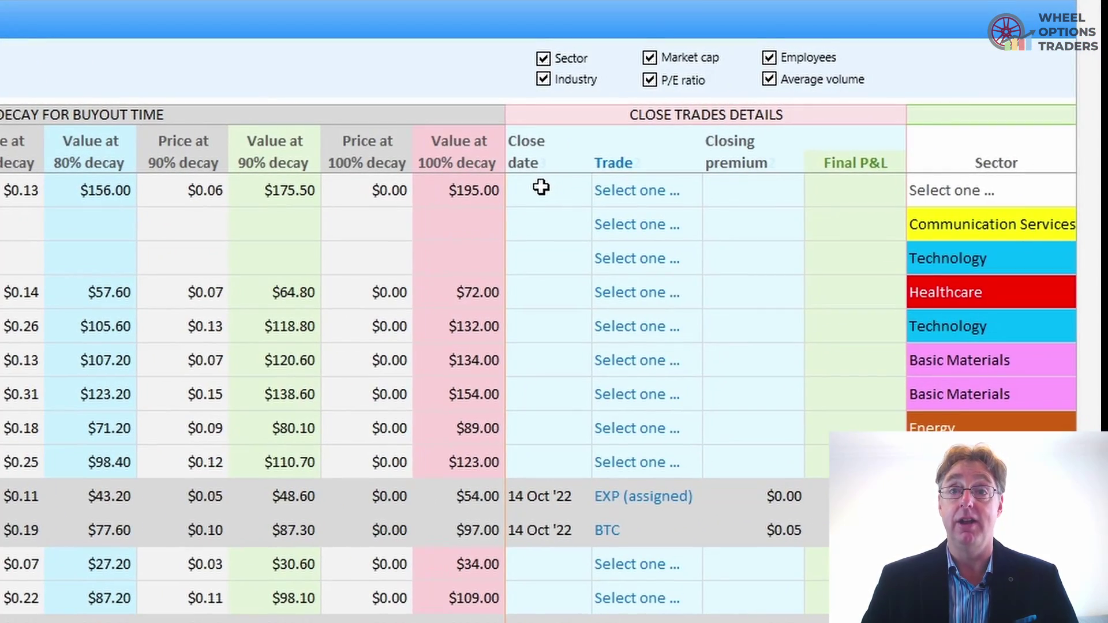
pyautogui.click(658, 189)
pyautogui.click(713, 197)
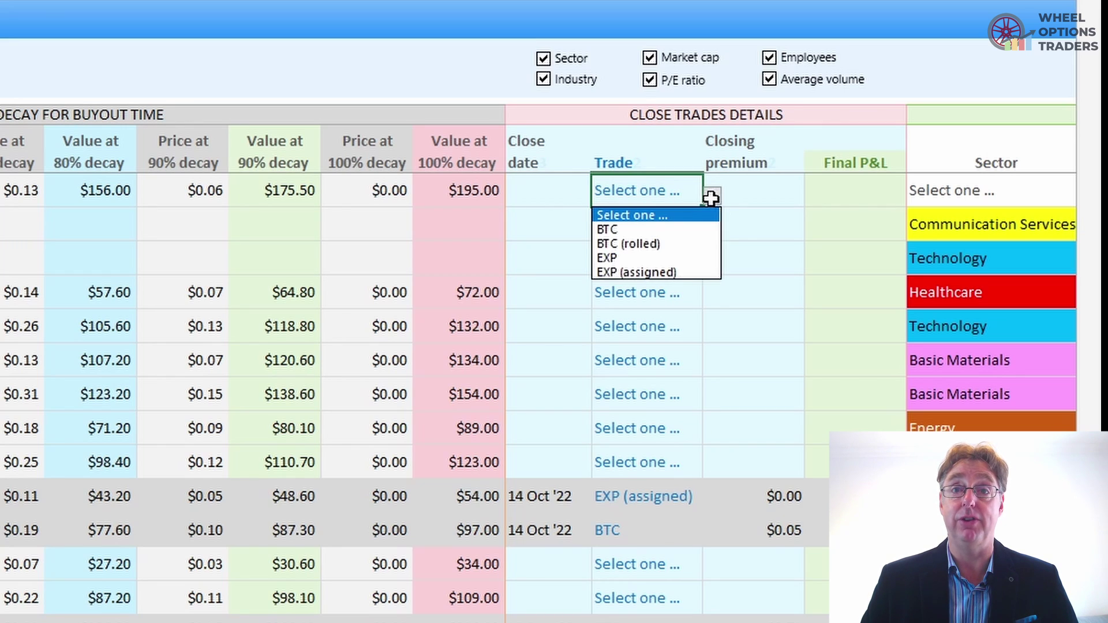
pyautogui.click(657, 230)
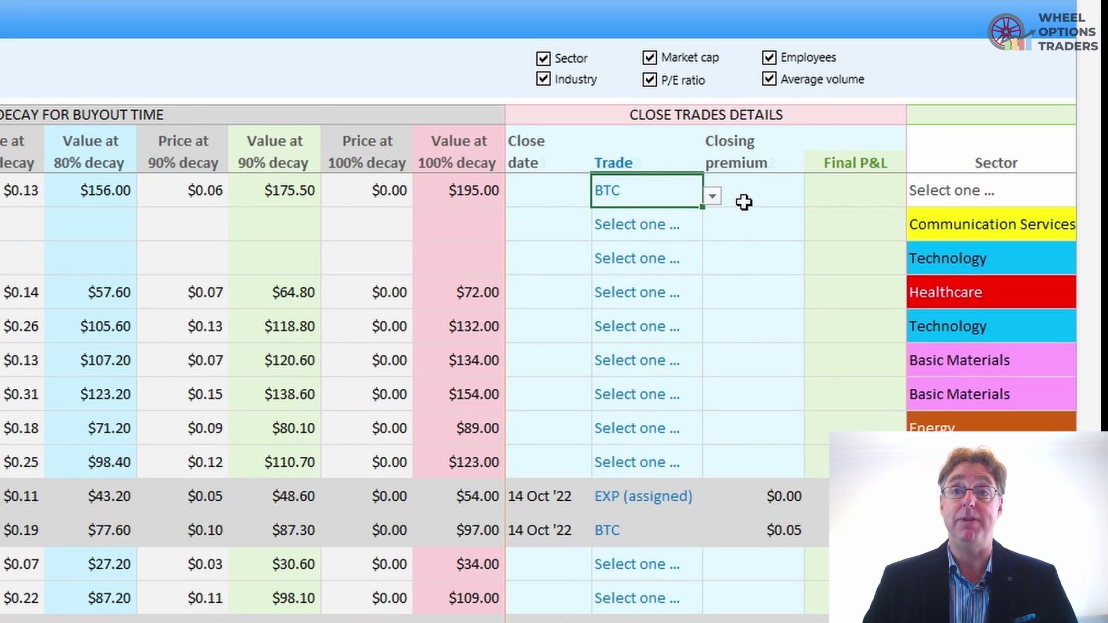
pyautogui.click(745, 191)
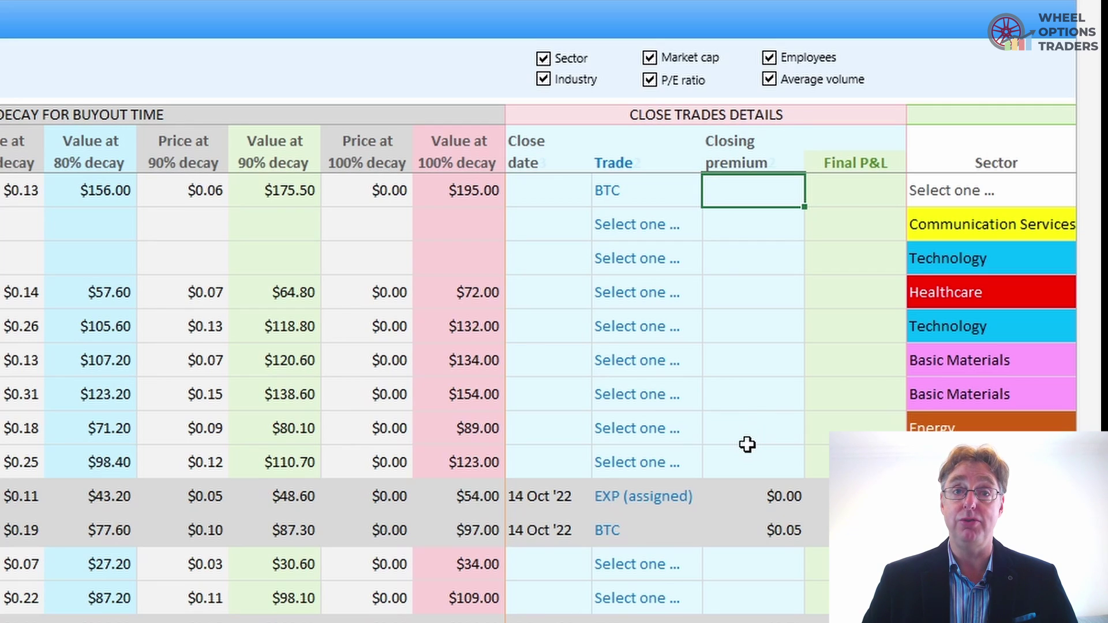
pyautogui.write('.0')
pyautogui.press('BackSpace')
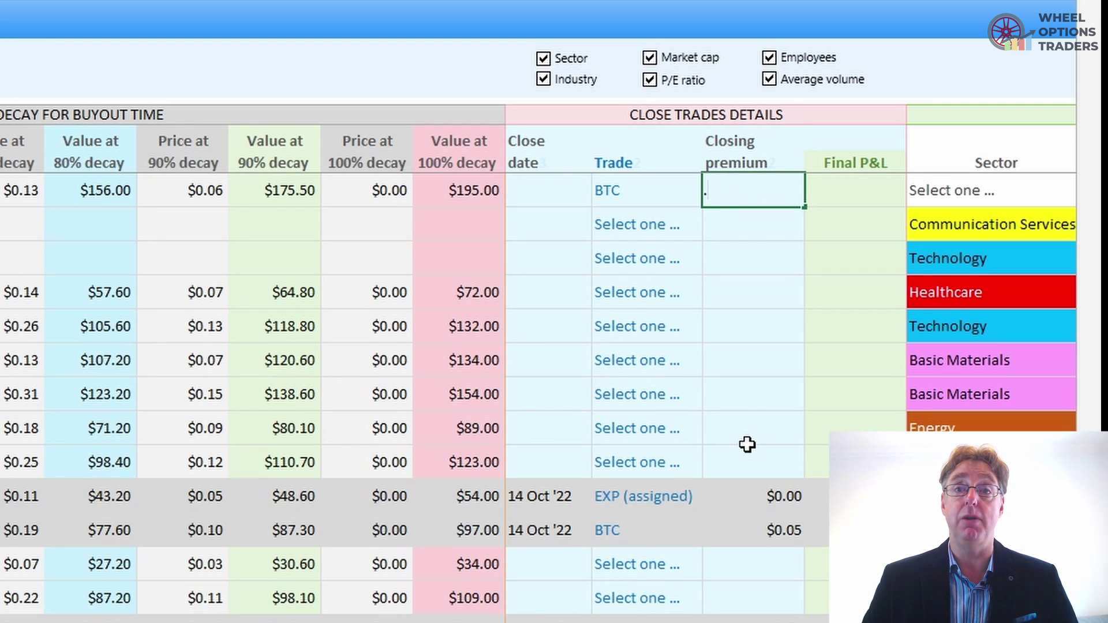
pyautogui.write('22')
pyautogui.press('Return')
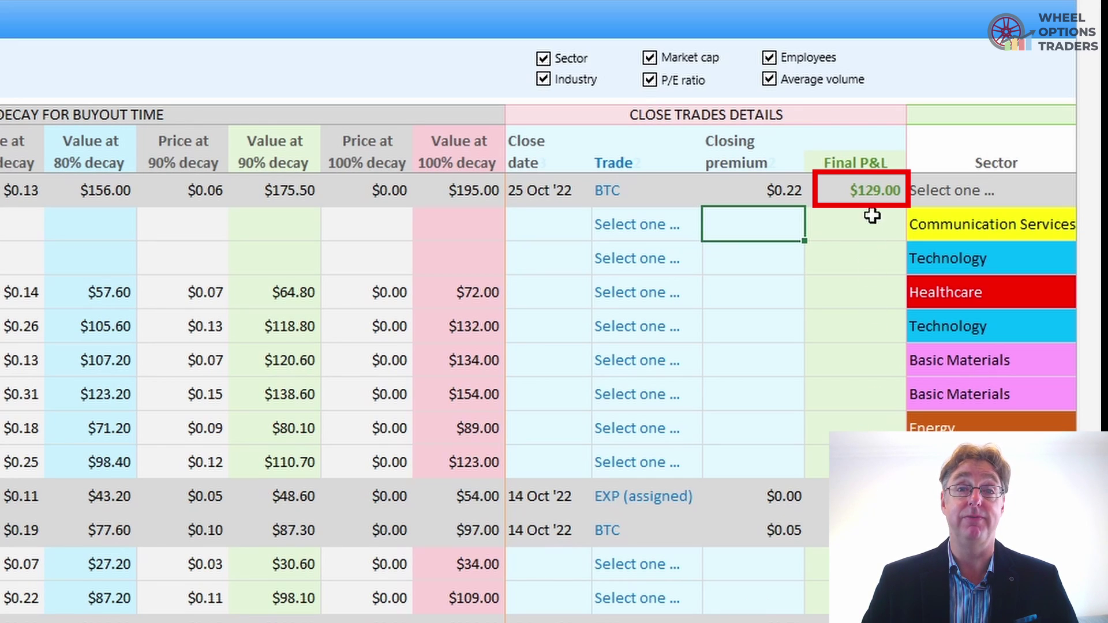
# Step: Override the AAPL trade's Final P&L with 127
pyautogui.click(876, 191)
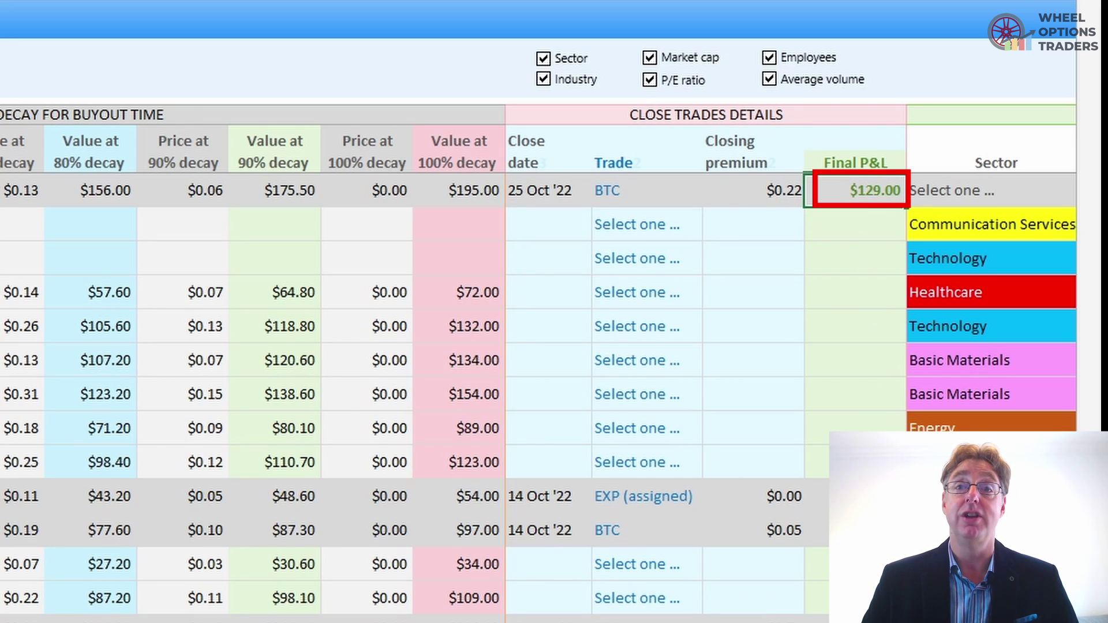
pyautogui.write('127')
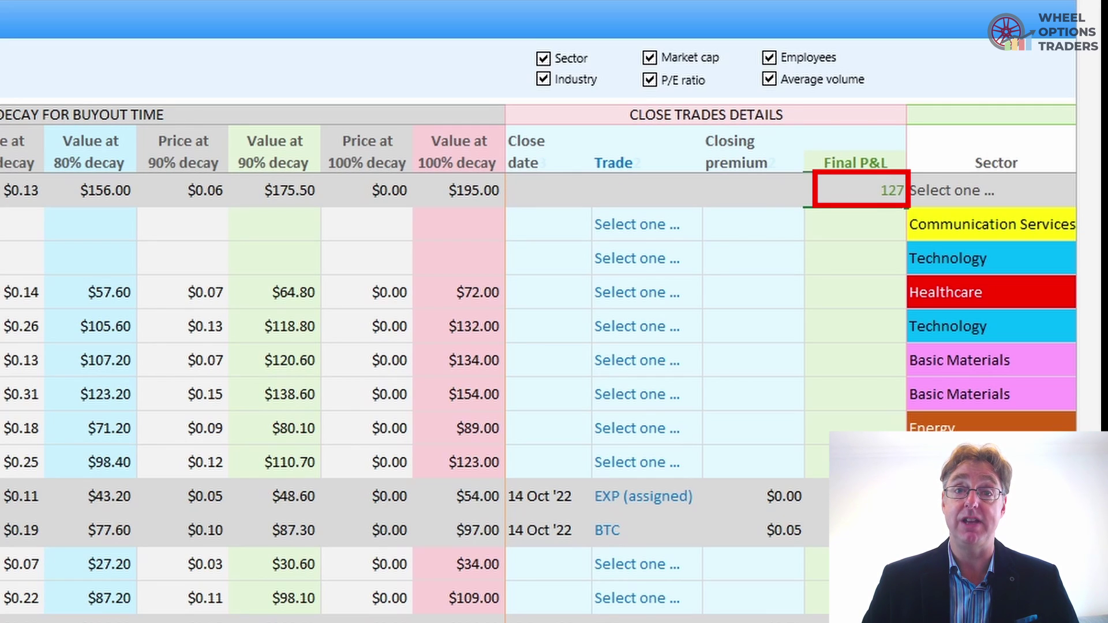
pyautogui.press('Return')
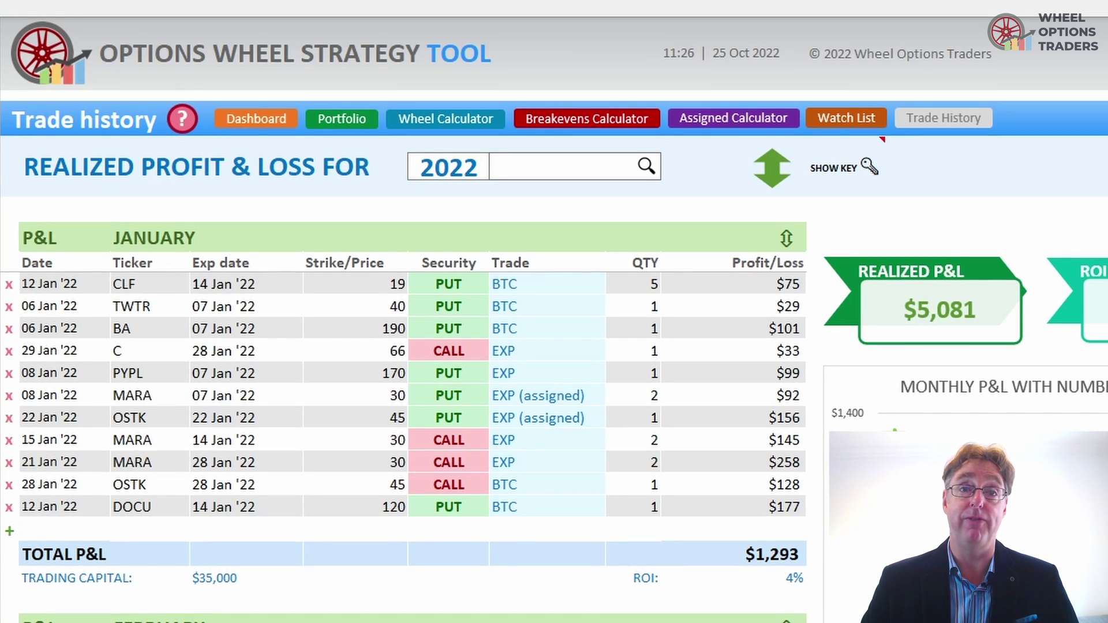
# Step: Review the monthly realized profit and loss tables for 2022 in the trade history, including October's AAPL trade
pyautogui.scroll(-15, 404, 318)
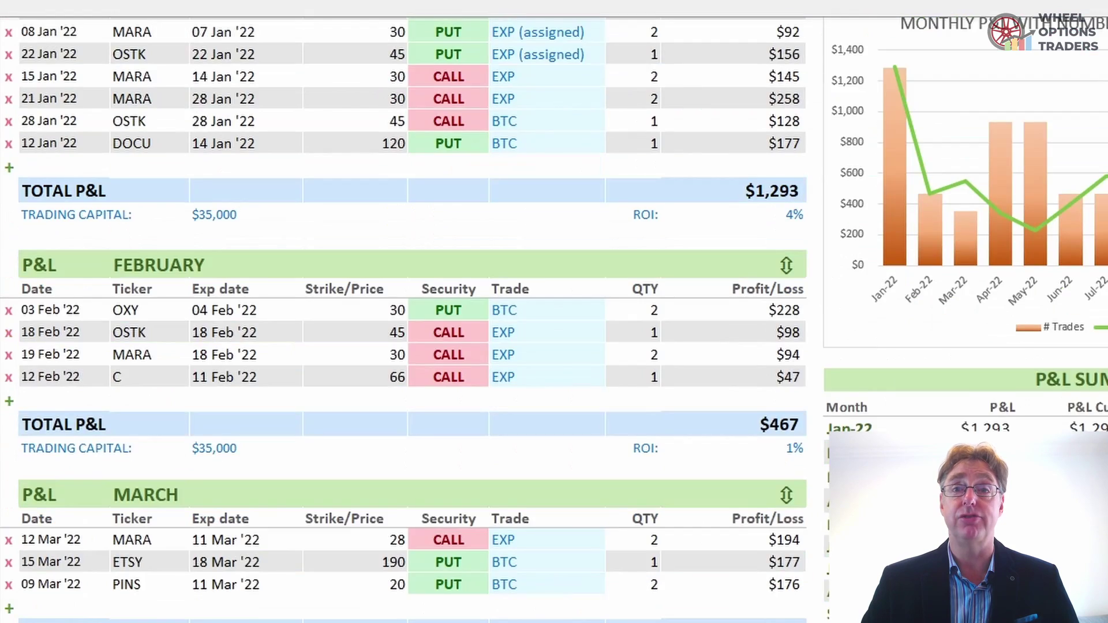
pyautogui.scroll(-15, 404, 318)
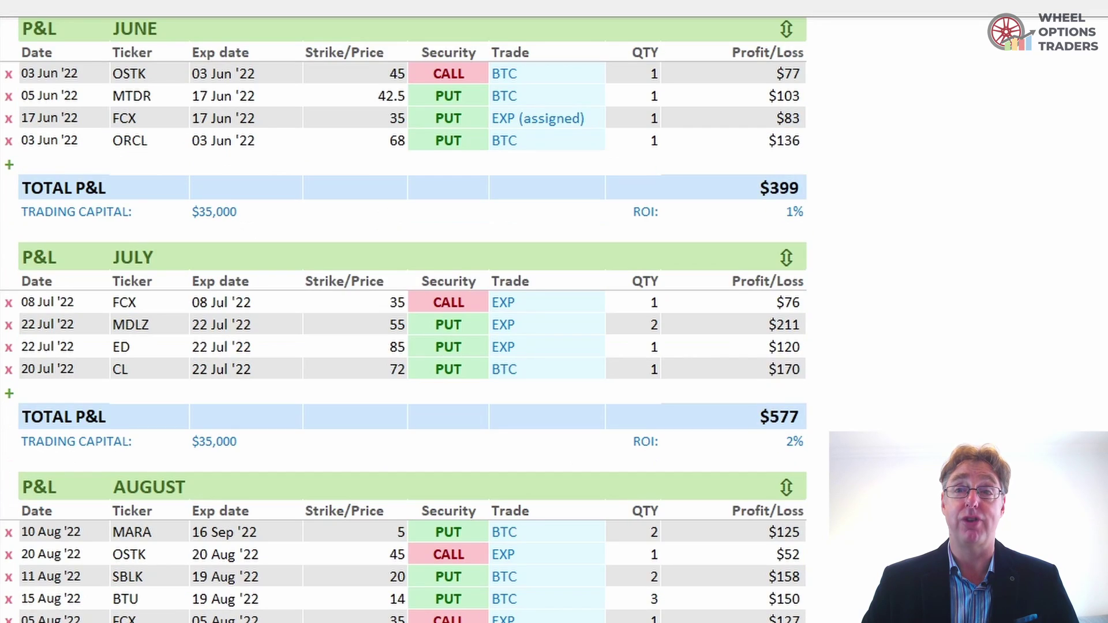
pyautogui.scroll(-5, 405, 318)
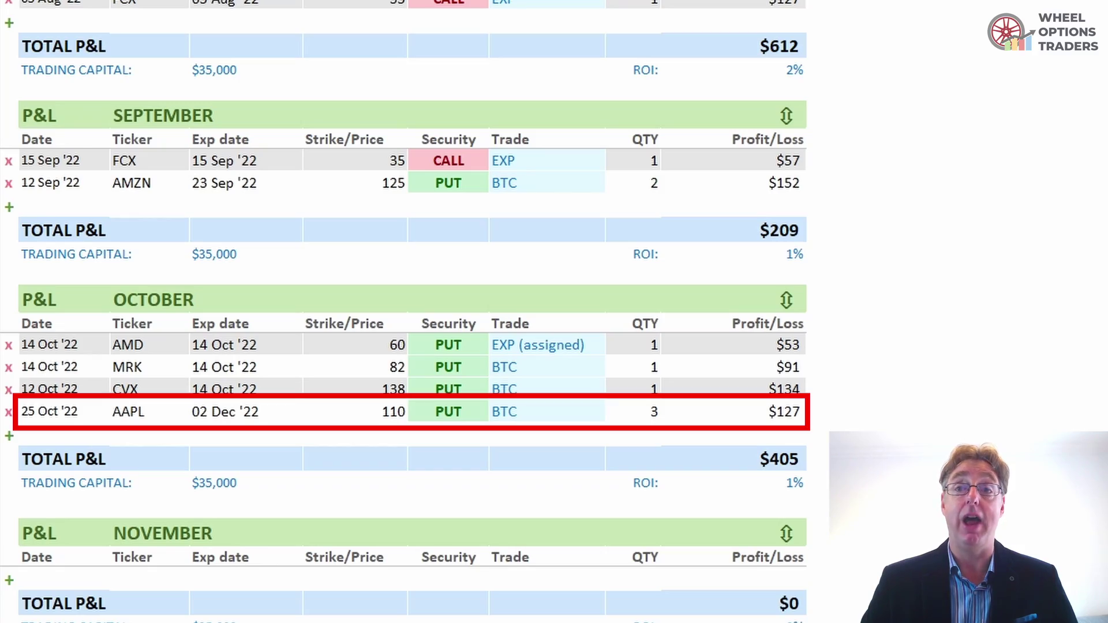
pyautogui.scroll(10, 405, 317)
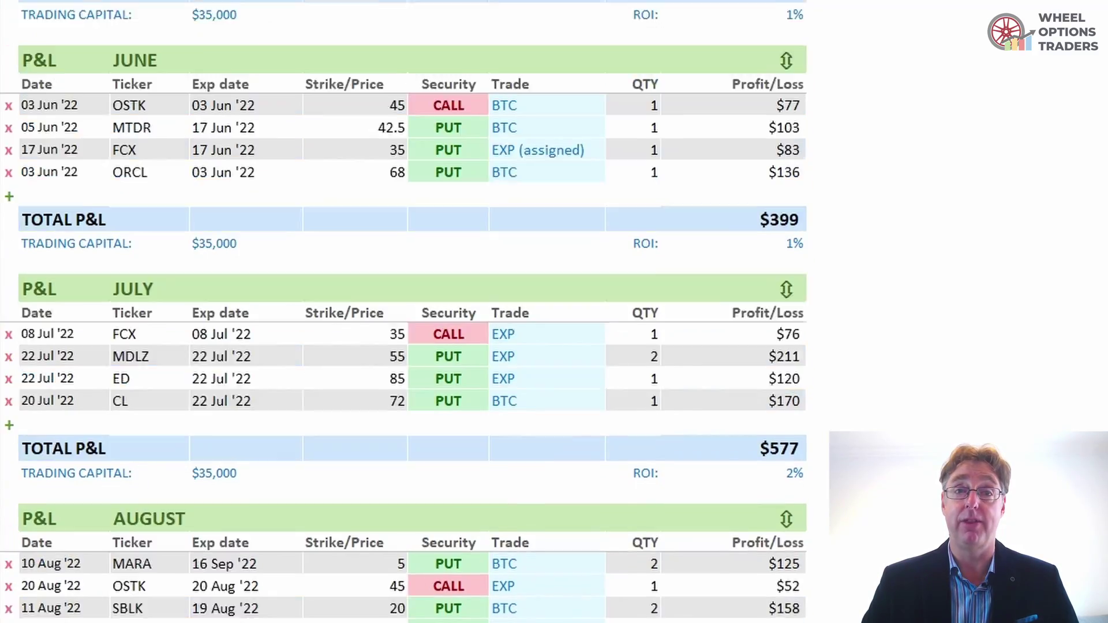
pyautogui.scroll(10, 404, 317)
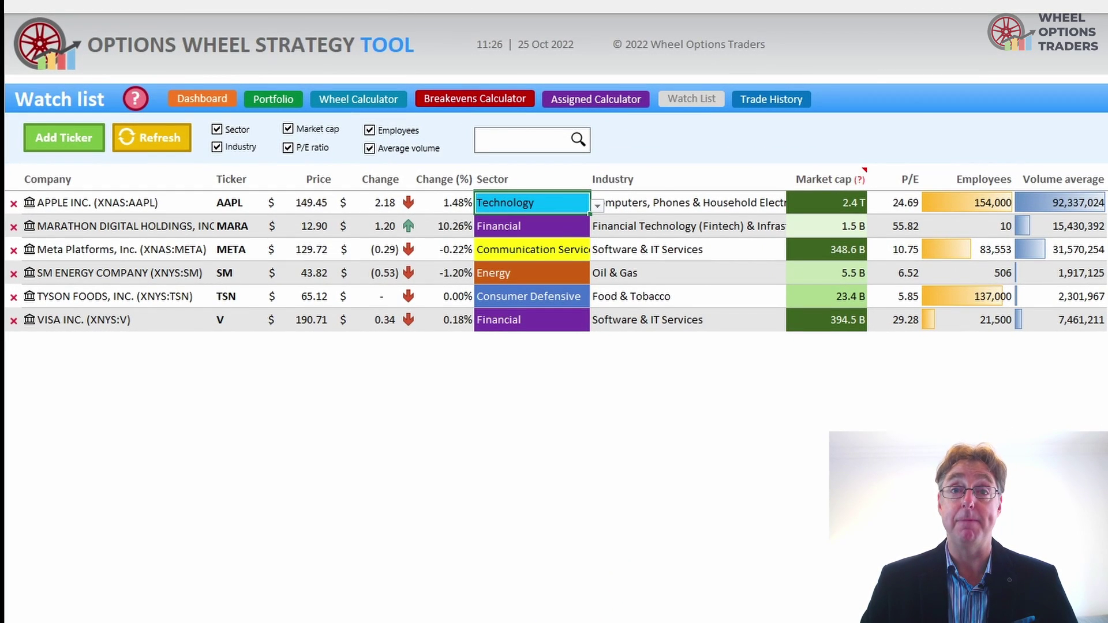
# Step: Add the ticker twtr to the watch list and assign it the Communication Services sector
pyautogui.click(63, 145)
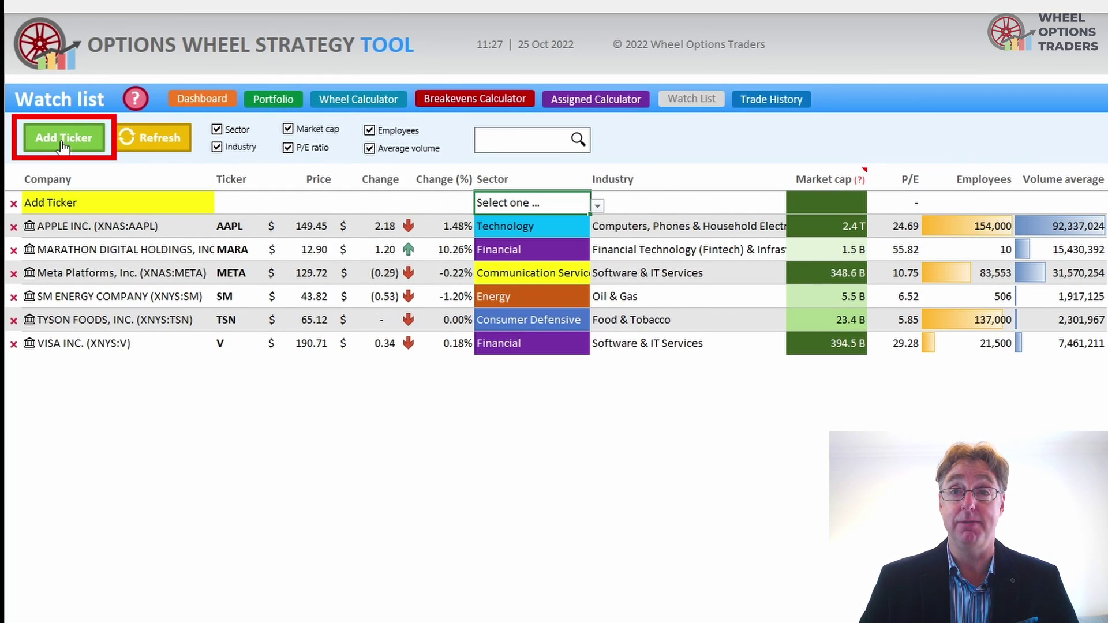
pyautogui.click(101, 202)
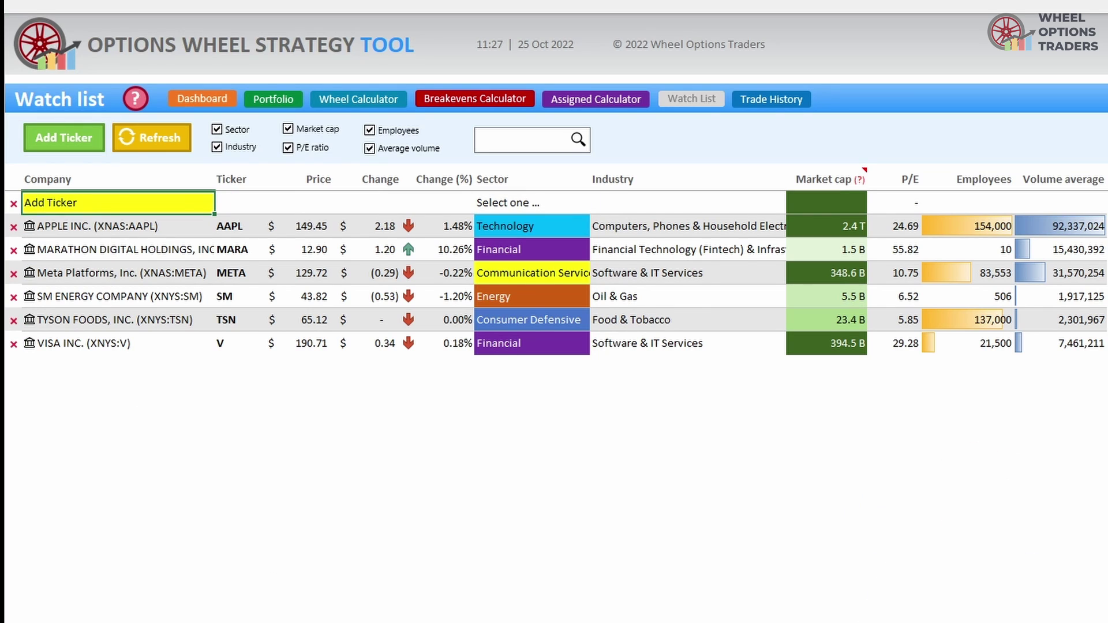
pyautogui.write('twtr')
pyautogui.press('Return')
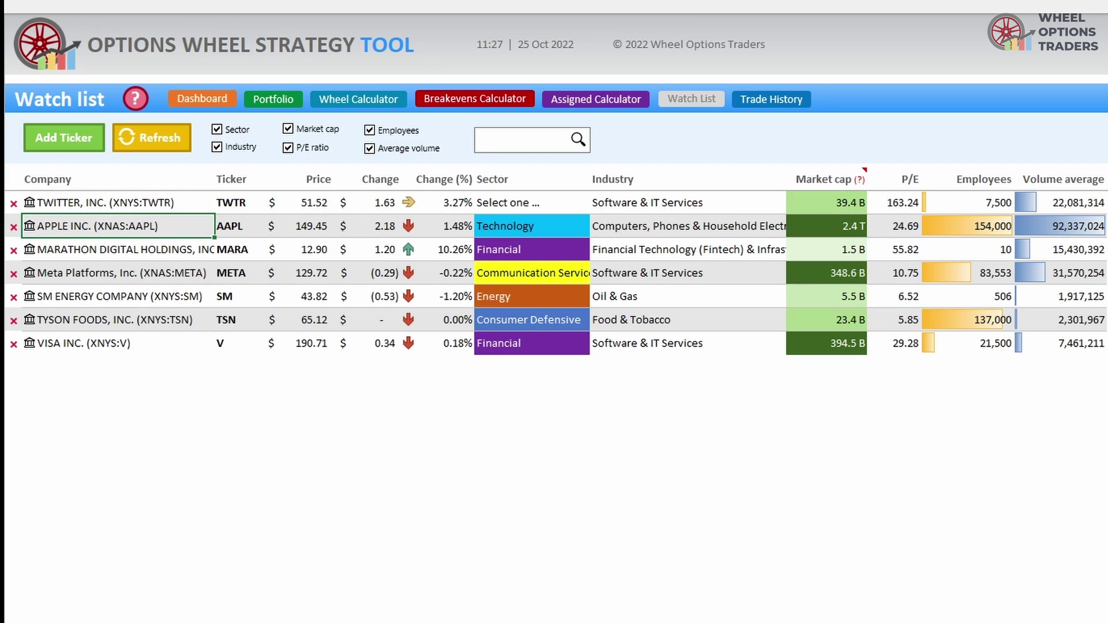
pyautogui.click(583, 210)
pyautogui.click(600, 206)
pyautogui.click(519, 236)
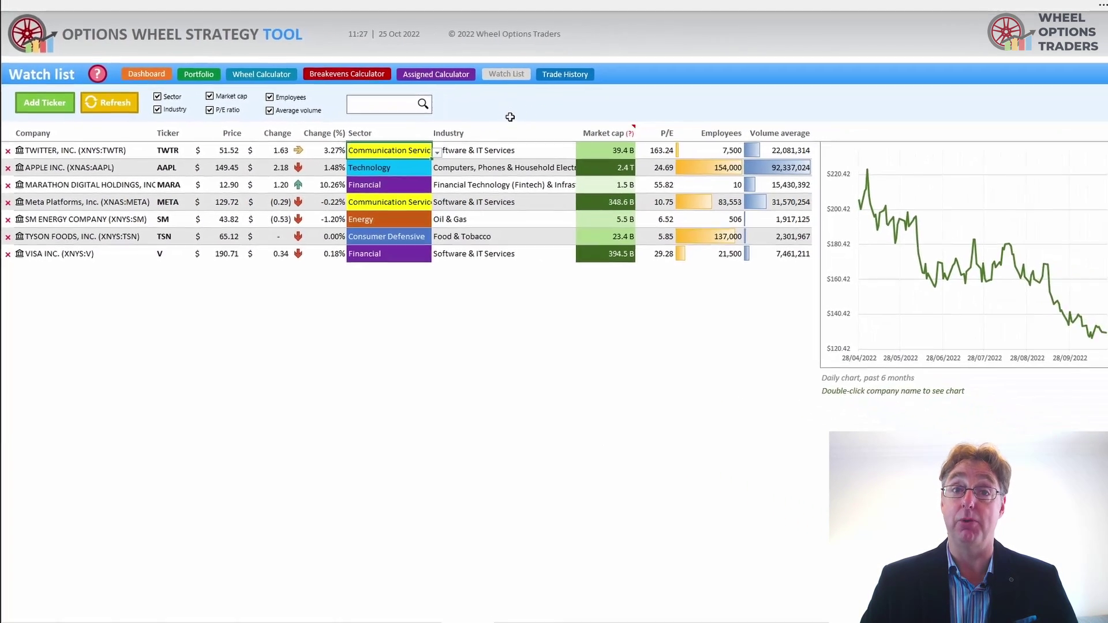
# Step: Show the six-month daily price charts for Twitter and Marathon Digital from the watch list
pyautogui.doubleClick(40, 148)
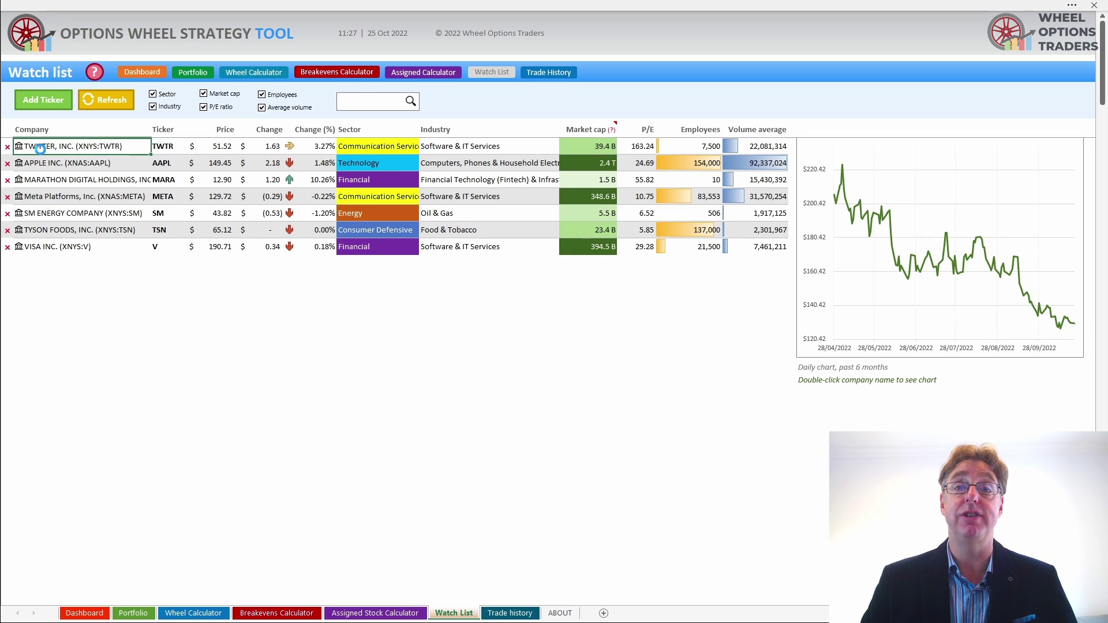
pyautogui.doubleClick(51, 182)
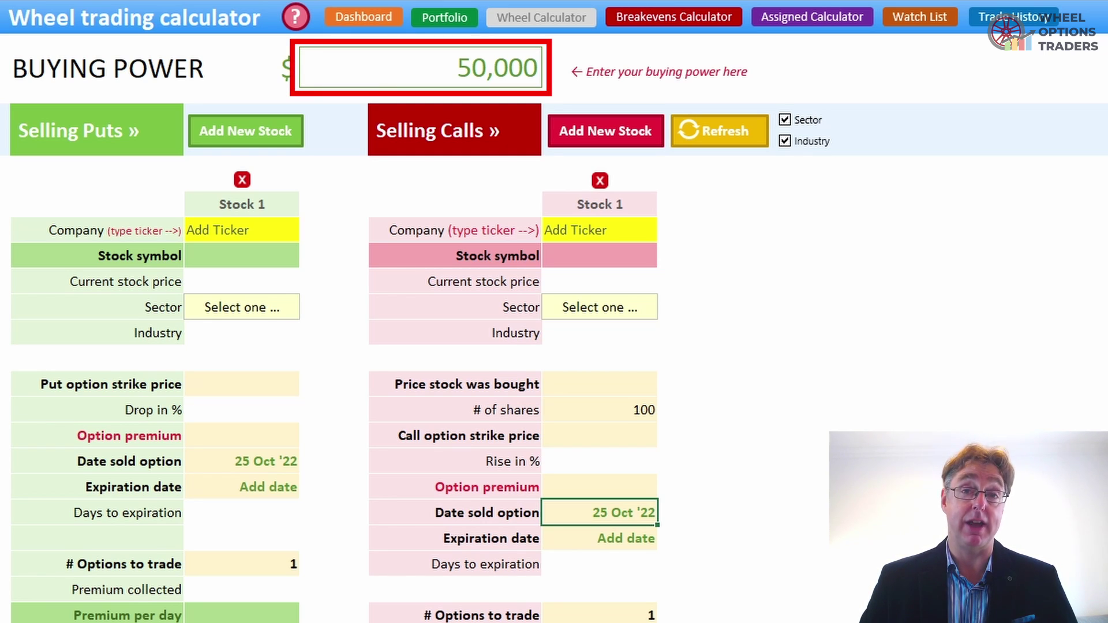
# Step: Set the buying power in the Wheel trading calculator to 60000
pyautogui.click(502, 67)
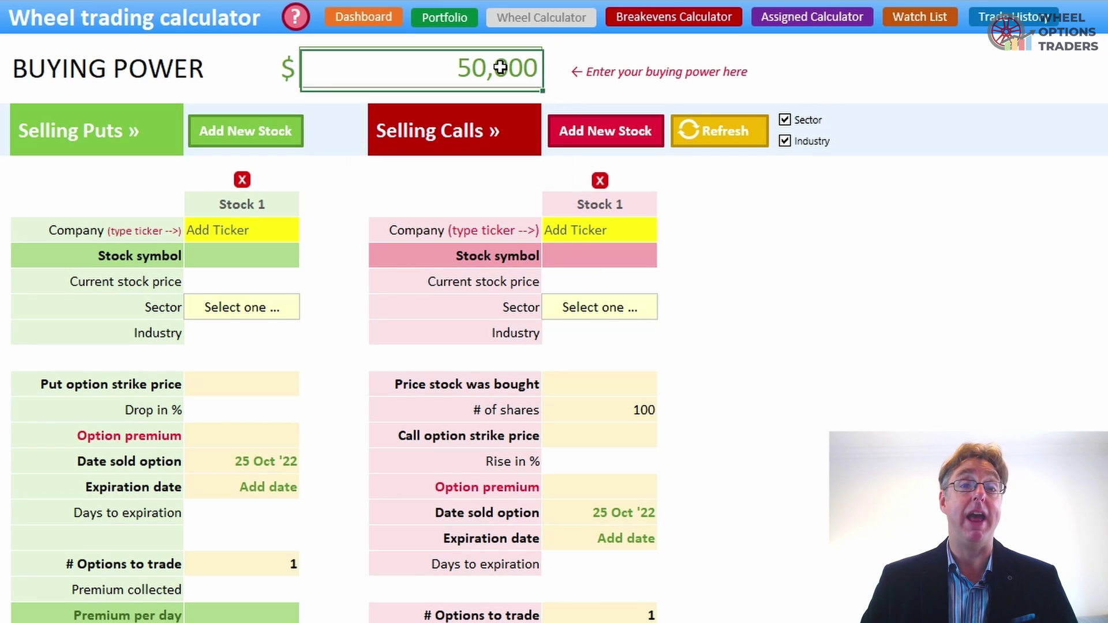
pyautogui.write('60000')
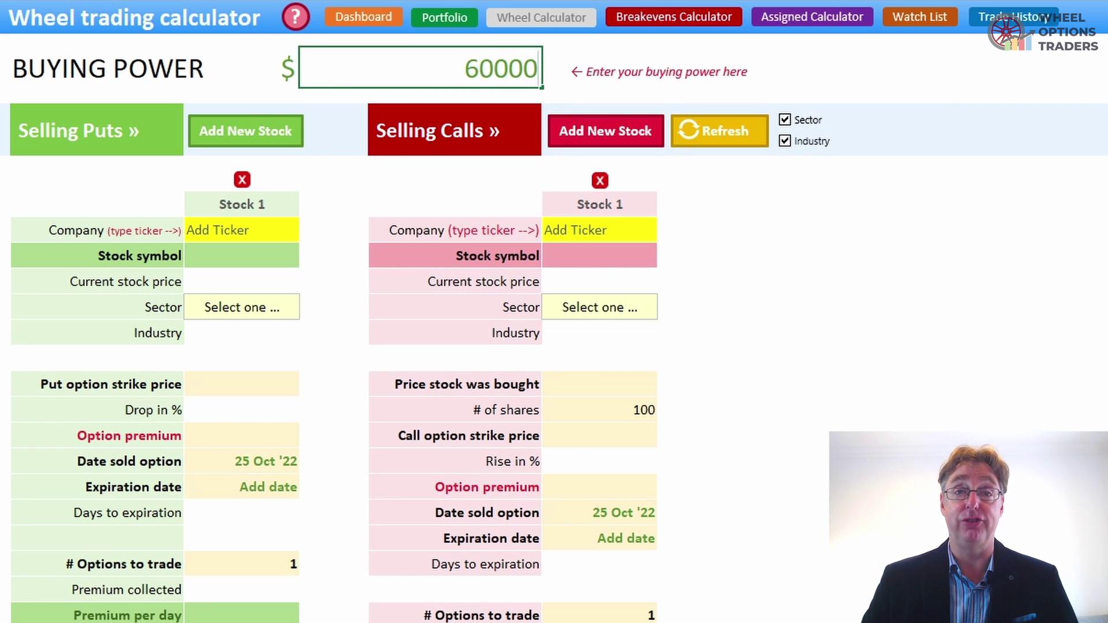
pyautogui.press('Return')
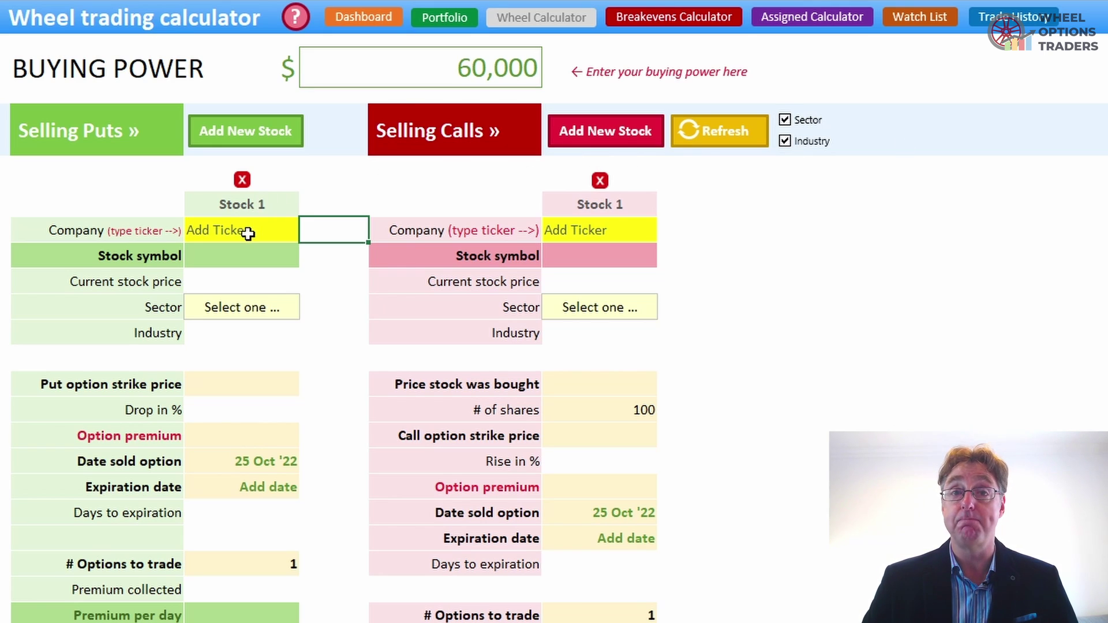
pyautogui.press('Up')
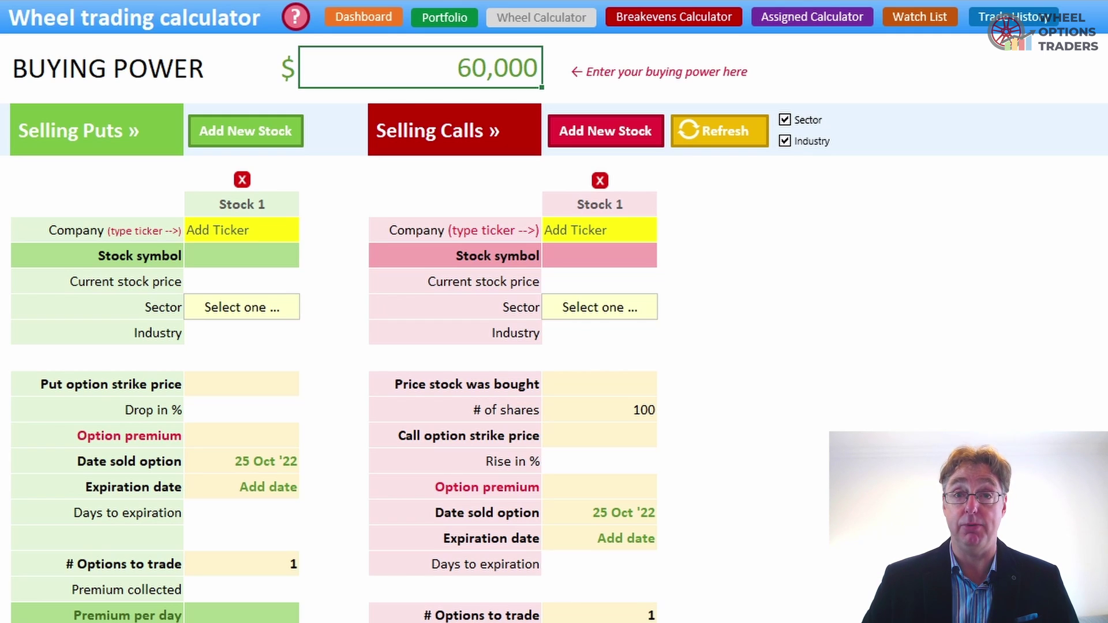
# Step: Enter ostk as Stock 1 under Selling Puts and set its sector to Consumer Cyclical
pyautogui.click(241, 230)
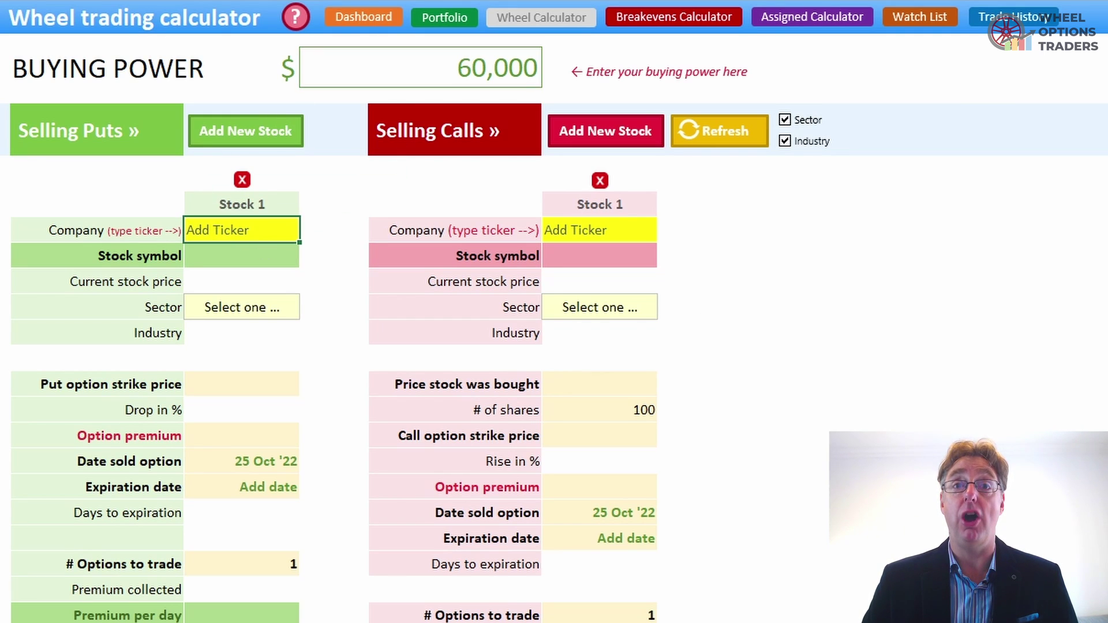
pyautogui.write('ostk')
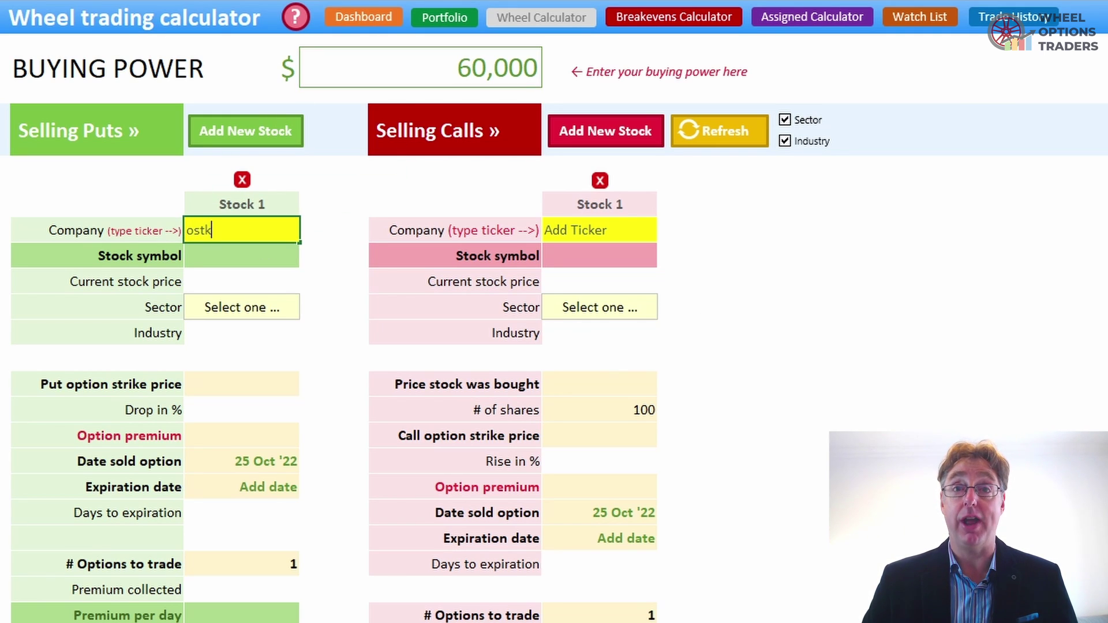
pyautogui.press('Return')
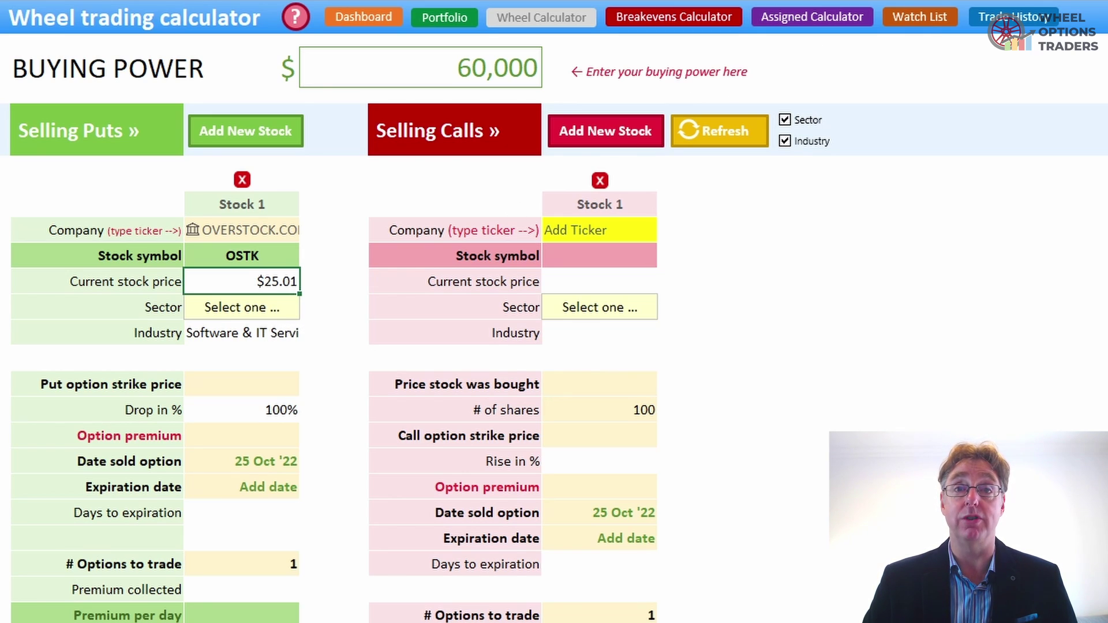
pyautogui.click(267, 309)
pyautogui.click(307, 312)
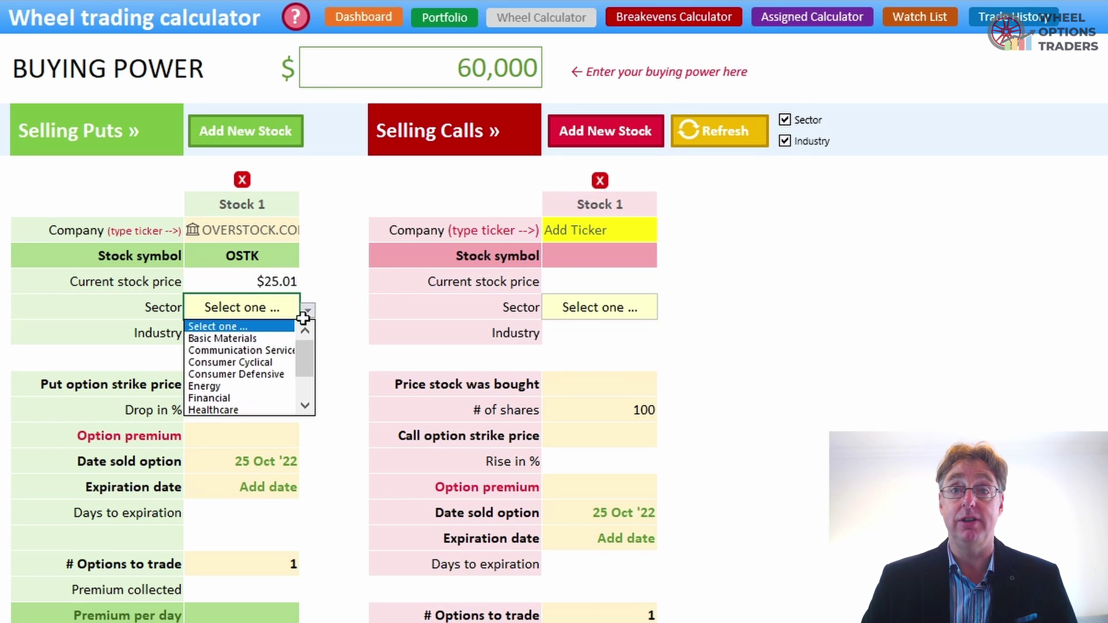
pyautogui.click(287, 364)
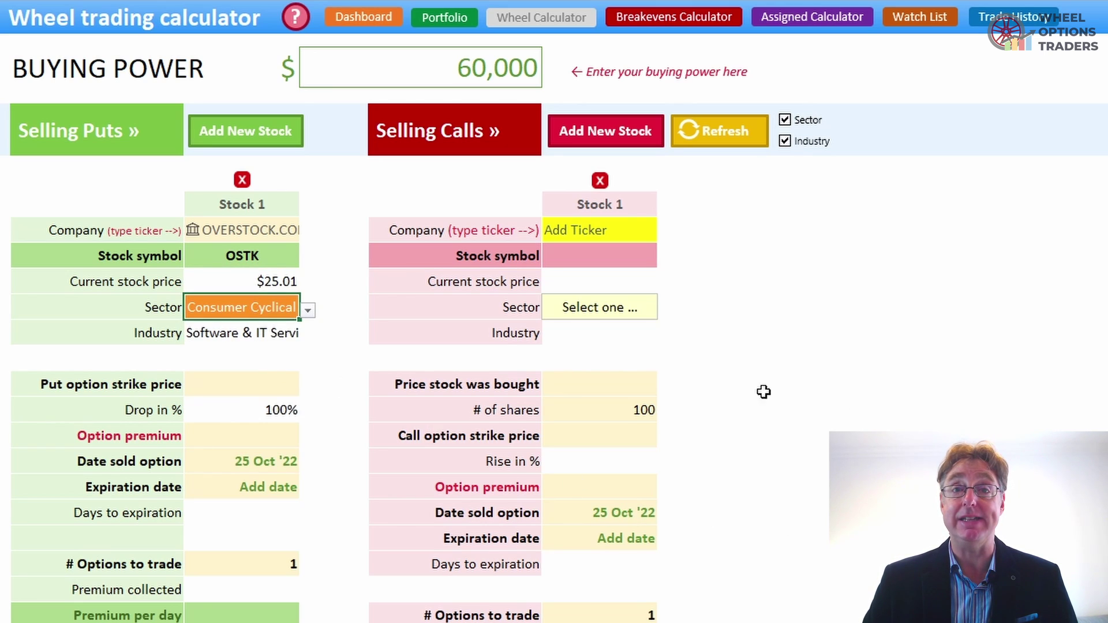
# Step: Give the OSTK put a strike price of 18 and an option premium of .70
pyautogui.click(258, 386)
pyautogui.write('18')
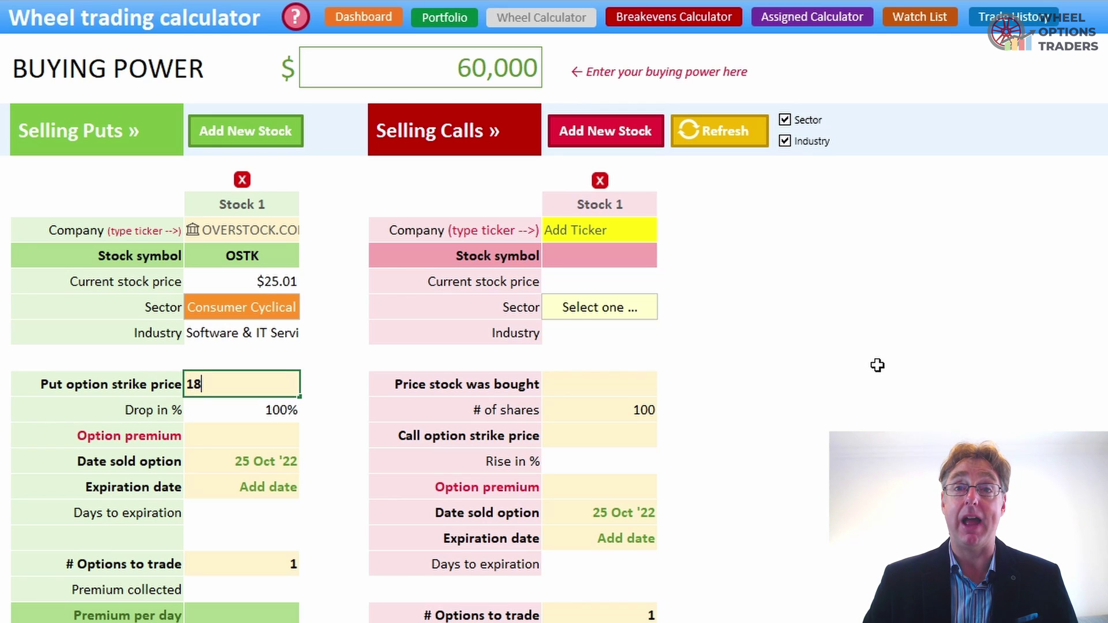
pyautogui.press('Return')
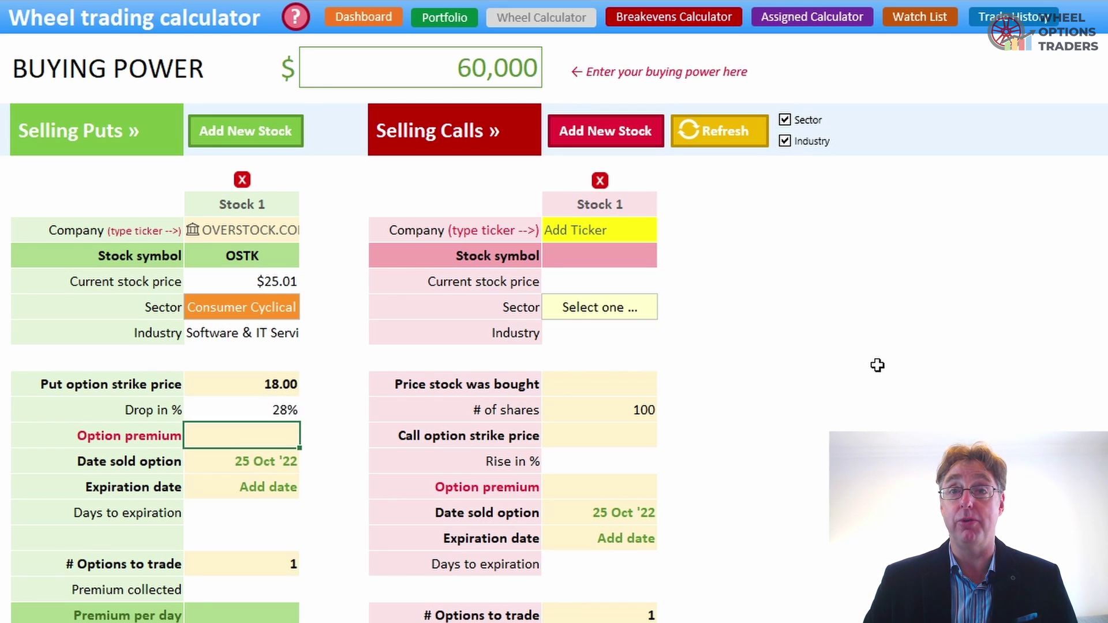
pyautogui.write('.70')
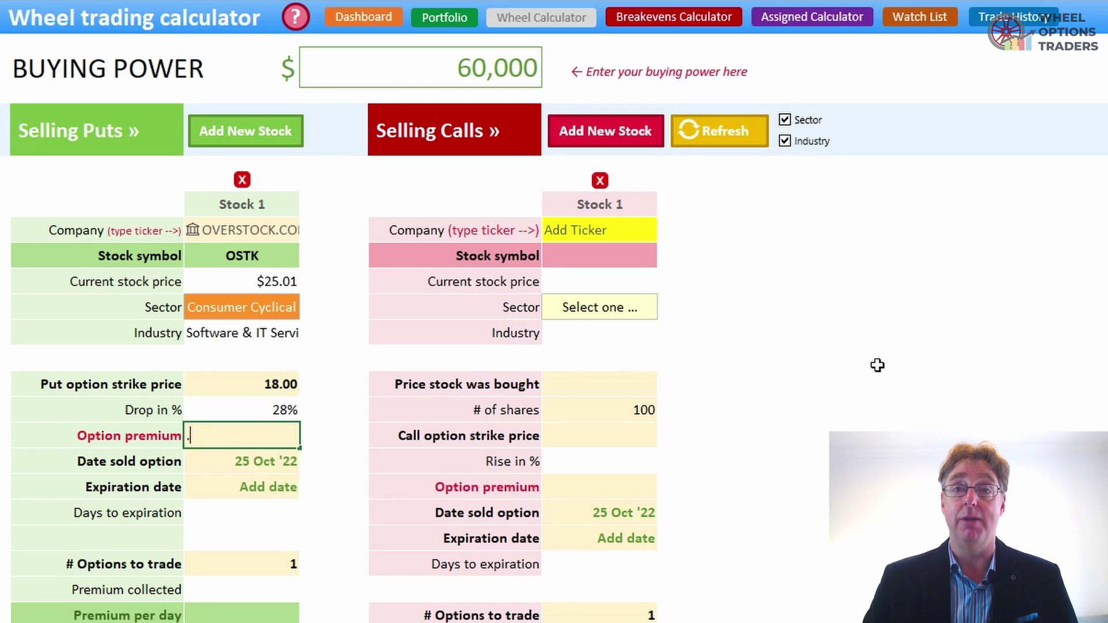
pyautogui.hotkey('ctrl', 'Return')
pyautogui.press('Return')
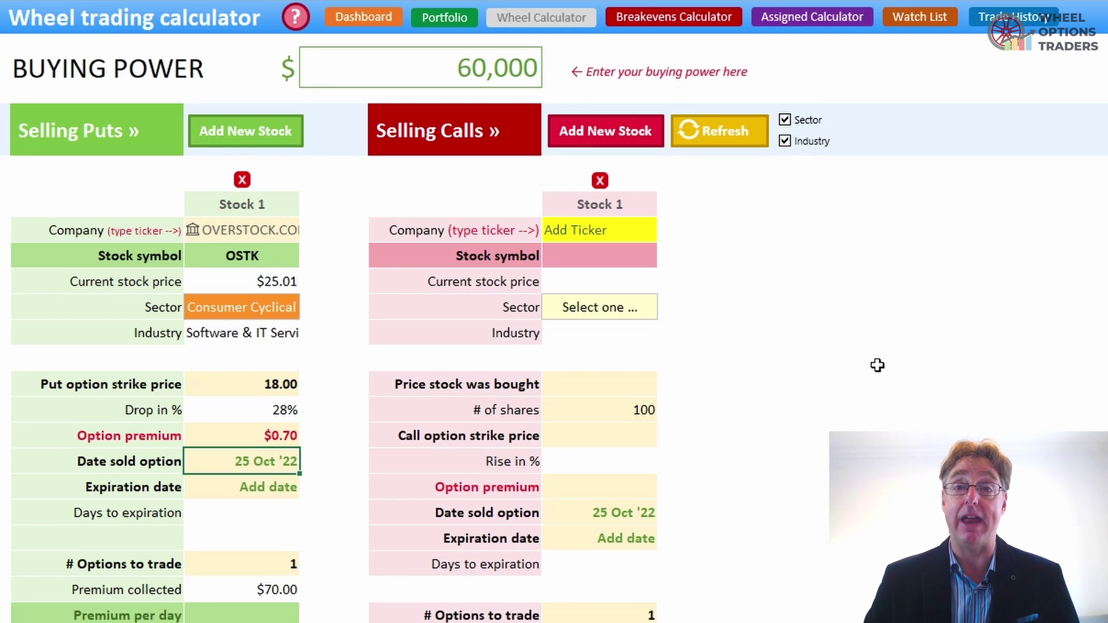
# Step: Set the OSTK put's expiration date to 2/12/22 and its number of options to trade to 3
pyautogui.press('Down')
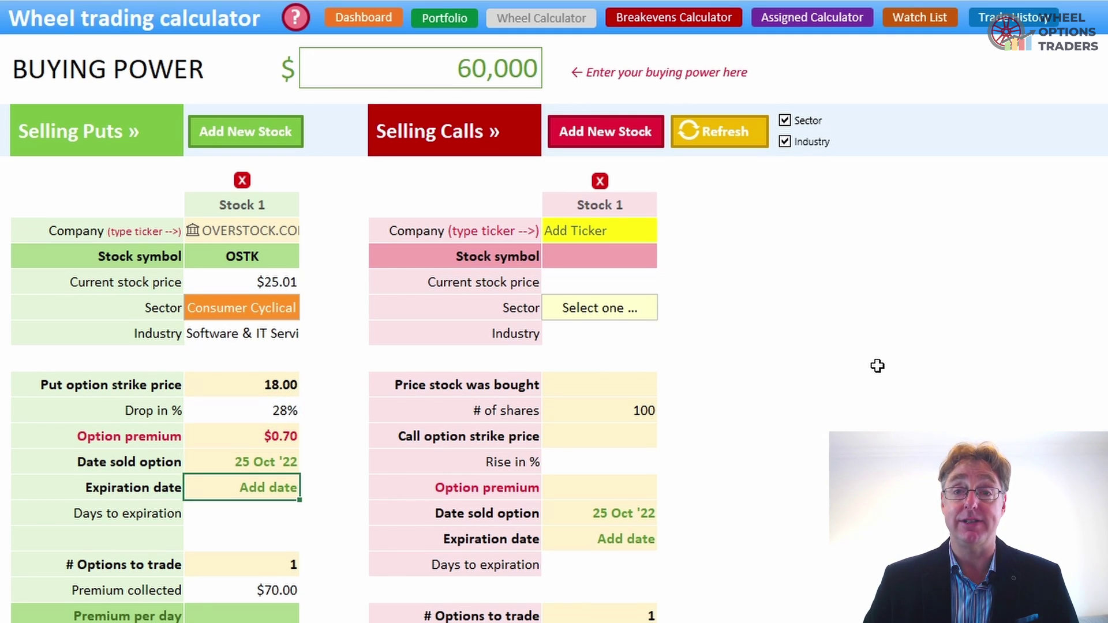
pyautogui.write('2/12/22')
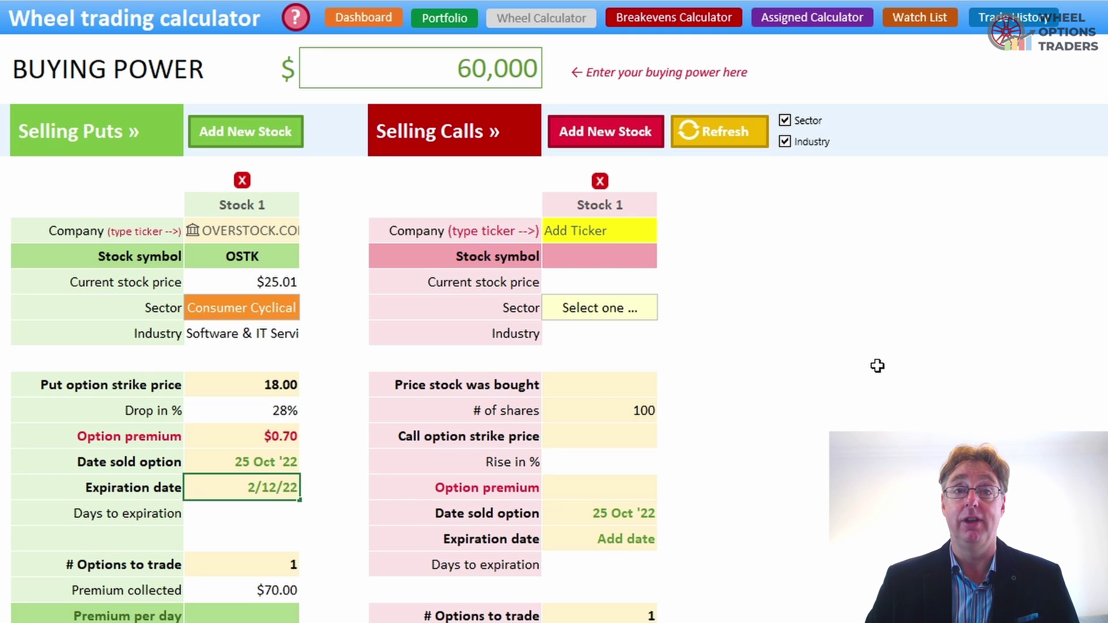
pyautogui.press('Return')
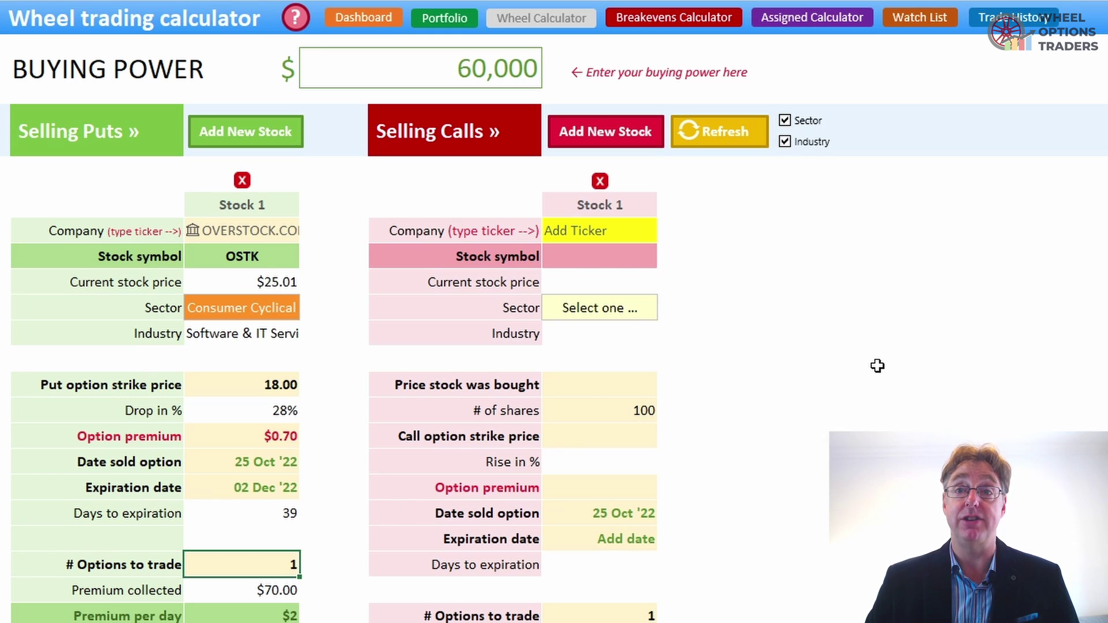
pyautogui.write('3')
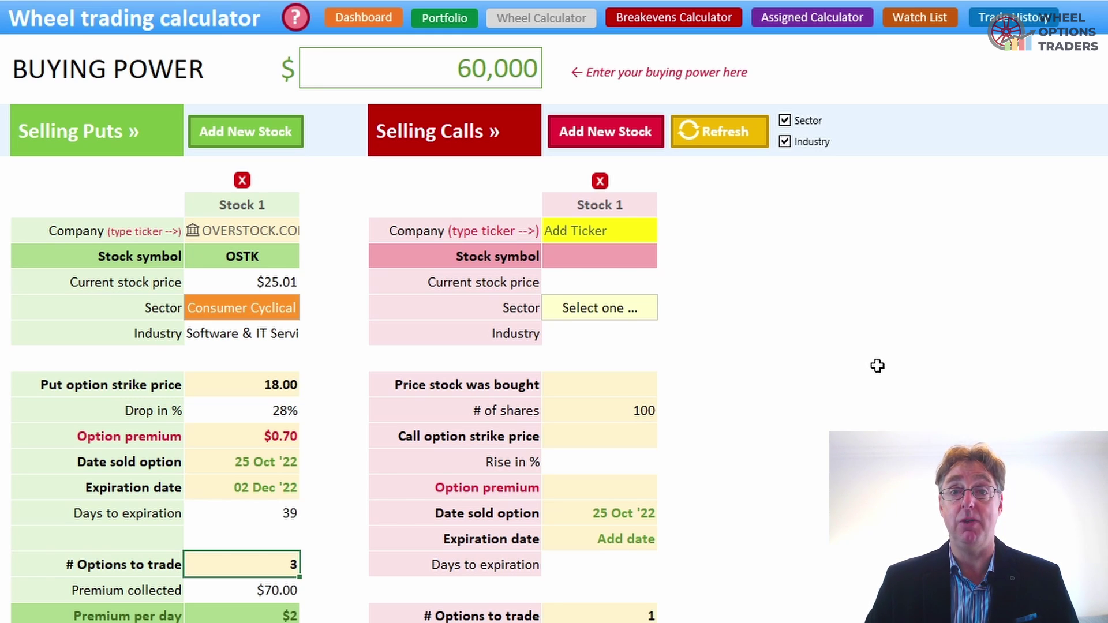
pyautogui.press('Return')
pyautogui.scroll(-4, 877, 366)
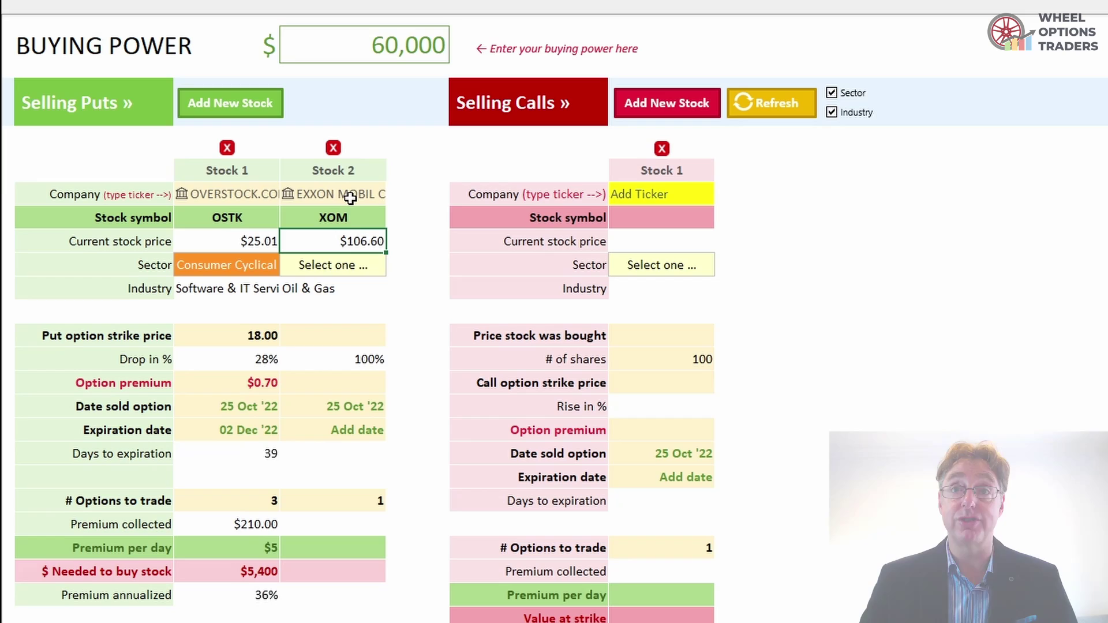
# Step: Fill in the XOM put with the Energy sector, strike price 90, premium 1.12 and expiration date 25 Nov '22
pyautogui.click(393, 267)
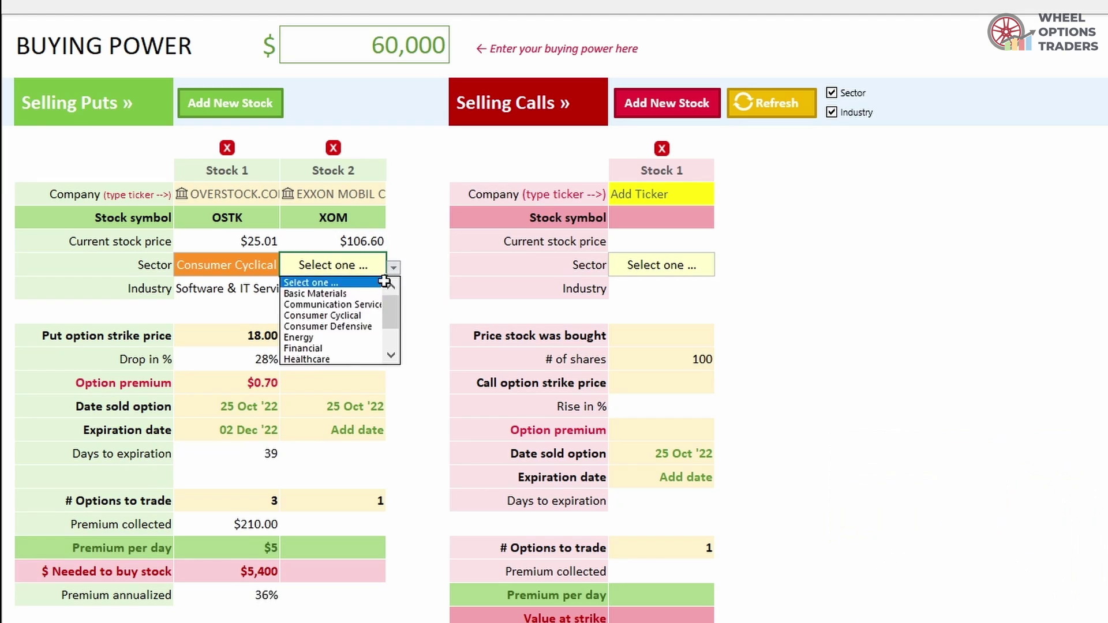
pyautogui.click(358, 337)
pyautogui.click(372, 336)
pyautogui.write('90')
pyautogui.press('Return')
pyautogui.write('1.12')
pyautogui.press('Return')
pyautogui.press('Return')
pyautogui.write('25/11/')
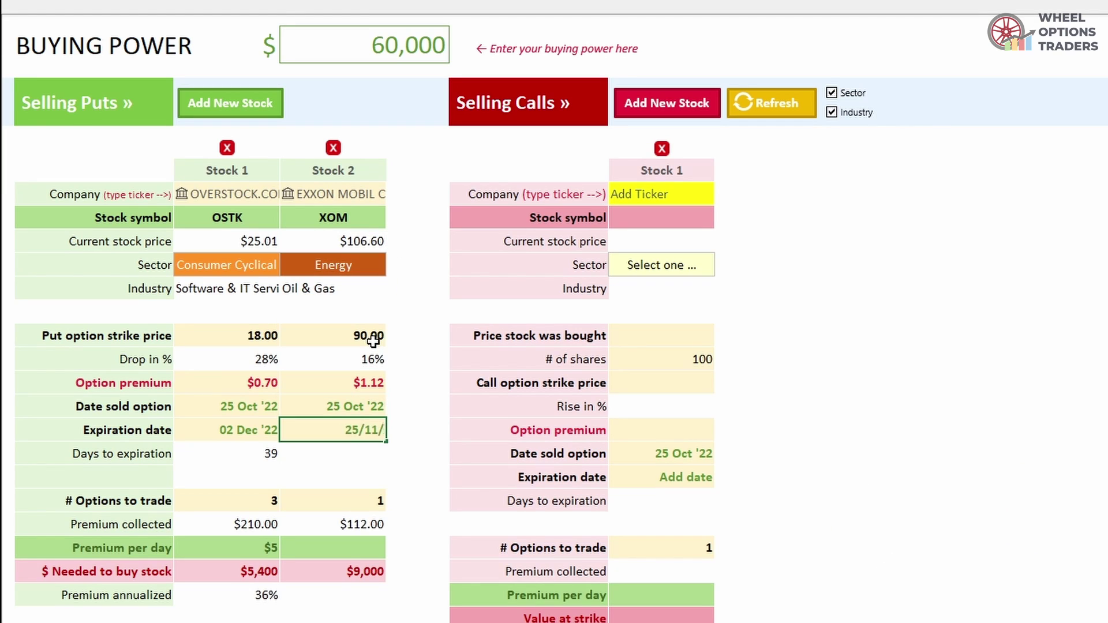
pyautogui.press('Return')
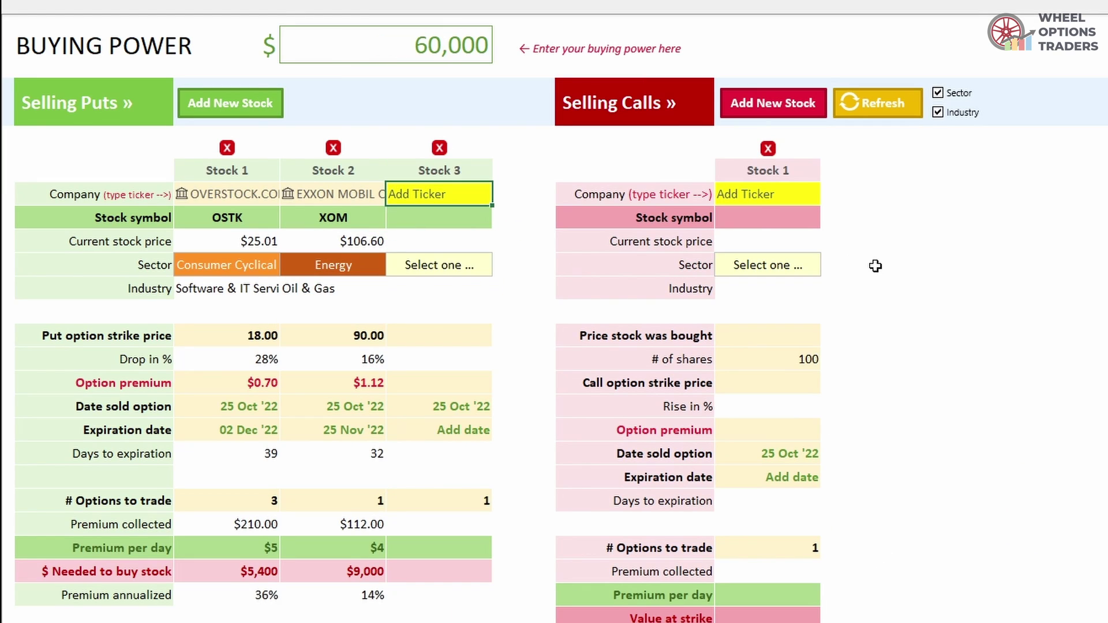
# Step: Enter NFLX as Stock 3 under Selling Puts and set its sector to Communication Services
pyautogui.write('NFLX')
pyautogui.press('Return')
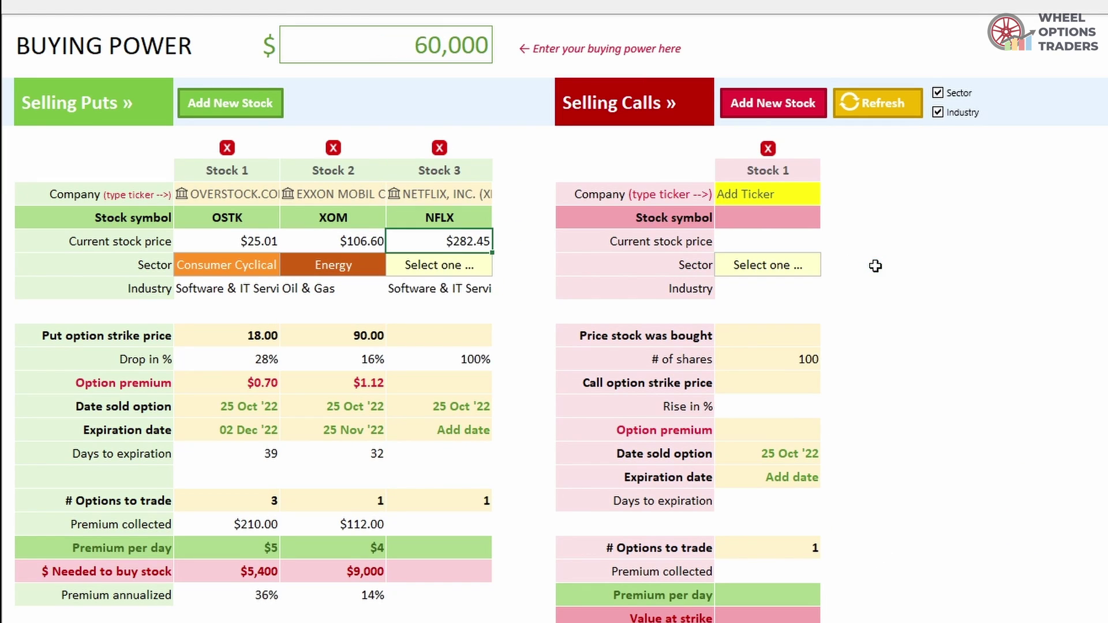
pyautogui.press('Return')
pyautogui.click(500, 267)
pyautogui.click(469, 304)
# Step: Give the NFLX put a strike price of 250, an option premium of 0.80 and expiration date 09 Dec '22
pyautogui.click(471, 336)
pyautogui.write('250')
pyautogui.press('Return')
pyautogui.press('Return')
pyautogui.write('0.80')
pyautogui.press('Return')
pyautogui.press('Return')
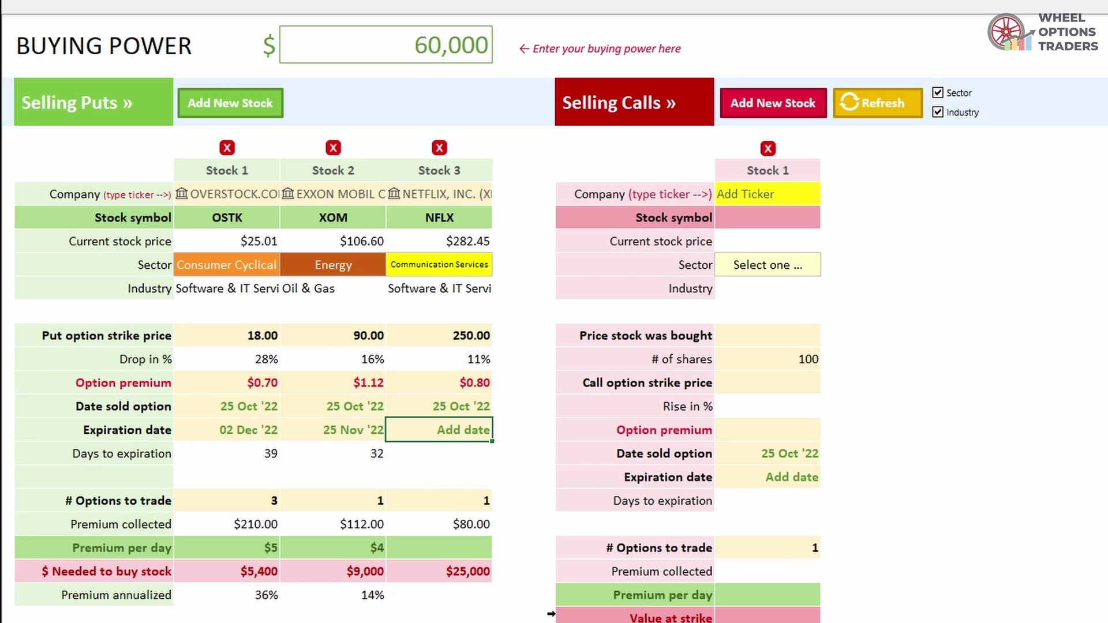
pyautogui.write('9/12/')
pyautogui.press('Return')
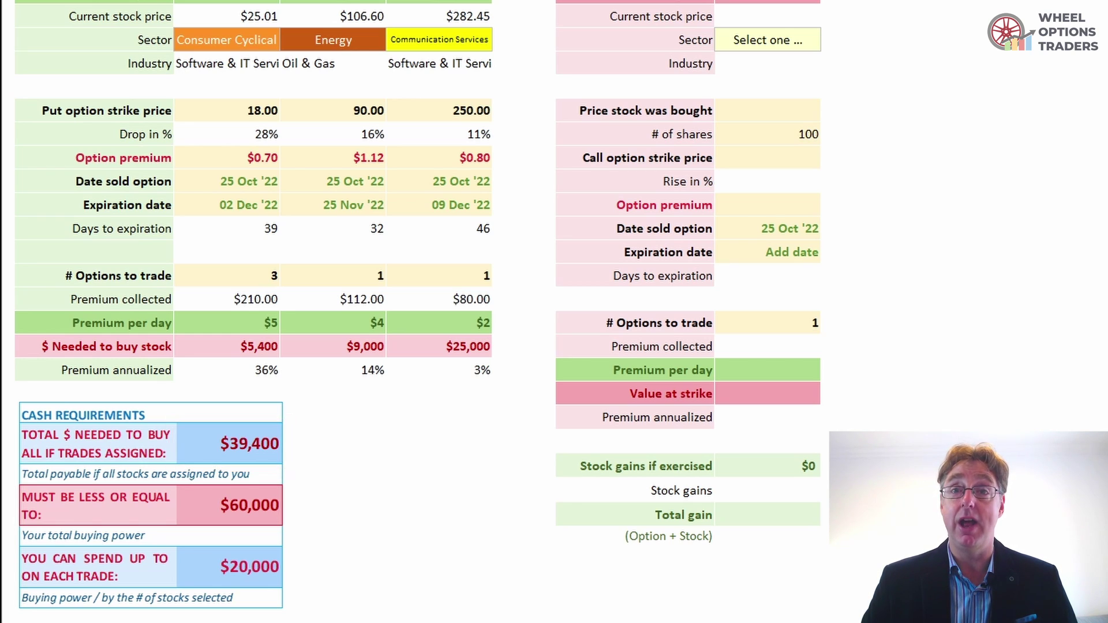
# Step: Set the number of NFLX options to trade to 2
pyautogui.click(440, 276)
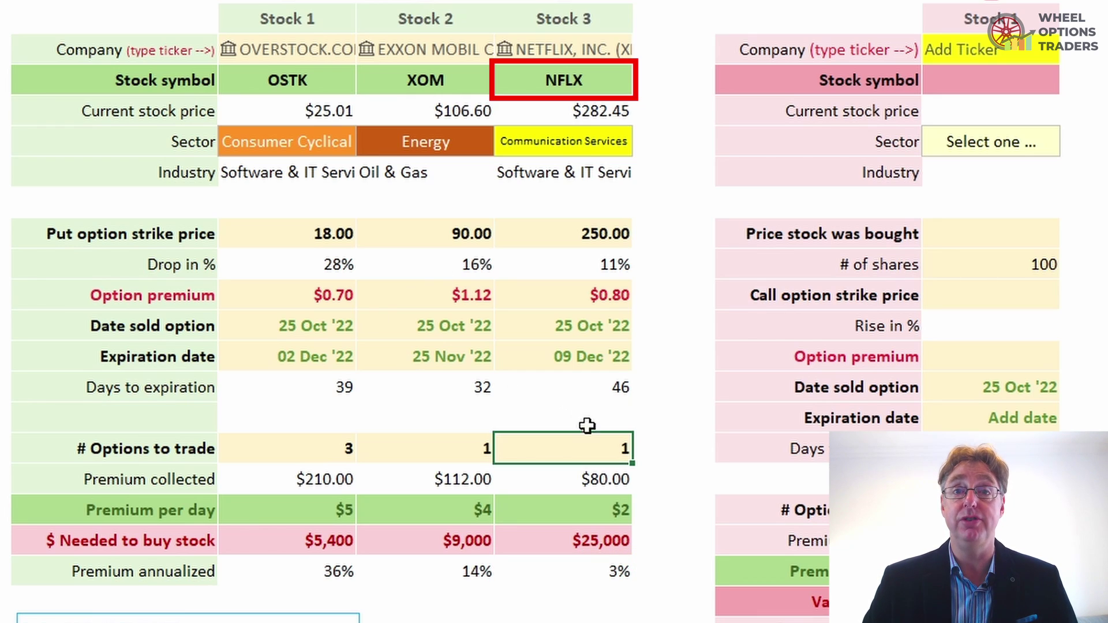
pyautogui.write('2')
pyautogui.press('Return')
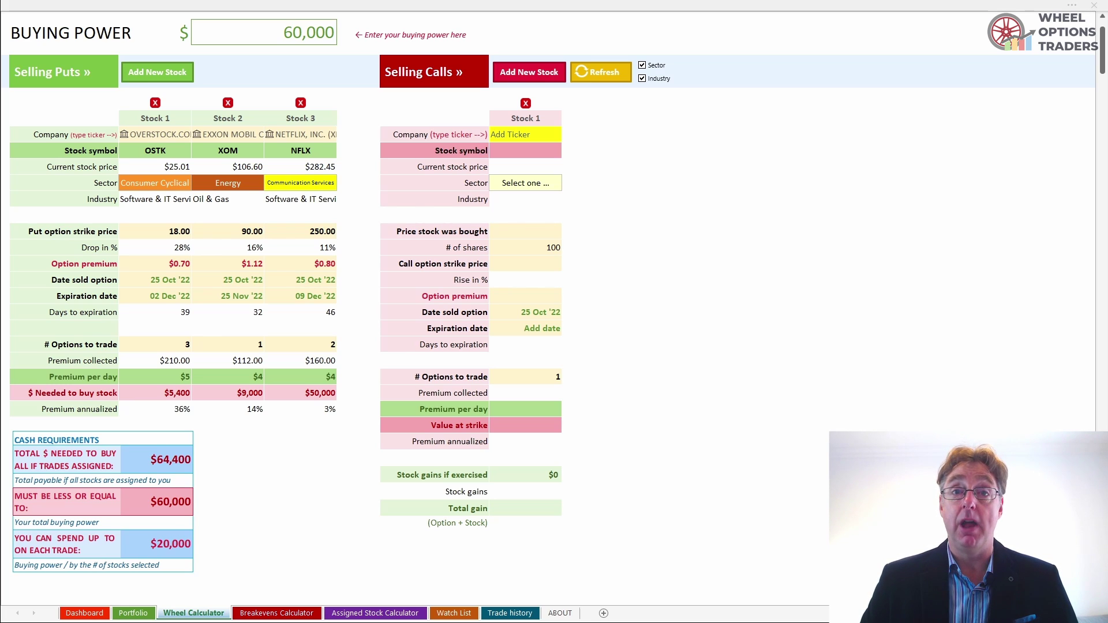
# Step: Open the Breakevens calculator to view the adjusted breakeven tables
pyautogui.click(276, 614)
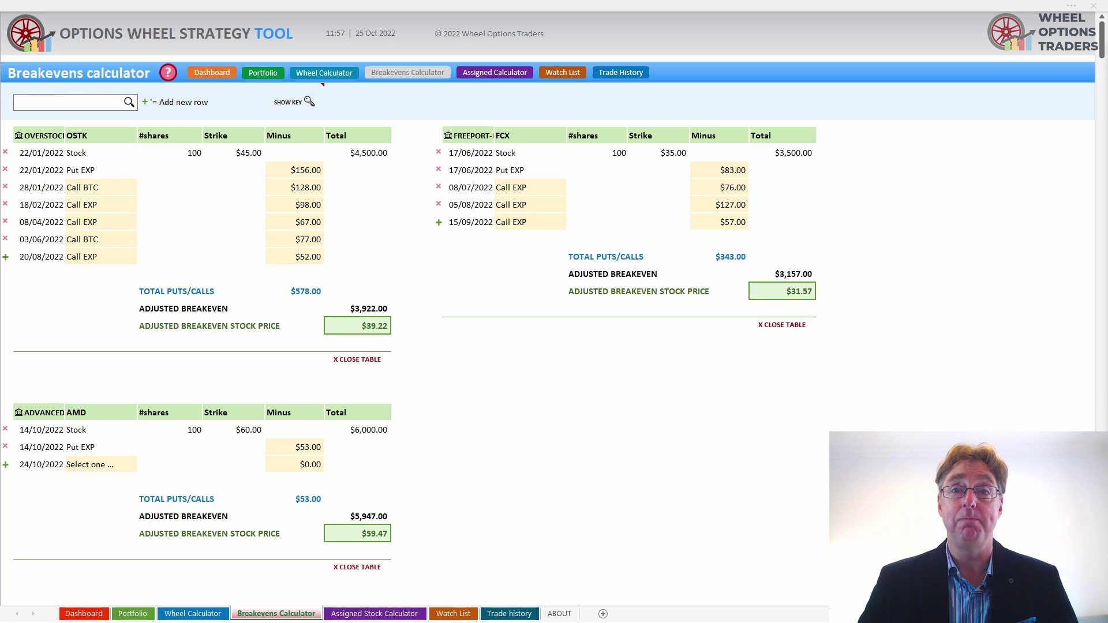
# Step: In the portfolio, close the SBLK put as EXP (assigned) with a closing premium of 0
pyautogui.click(133, 613)
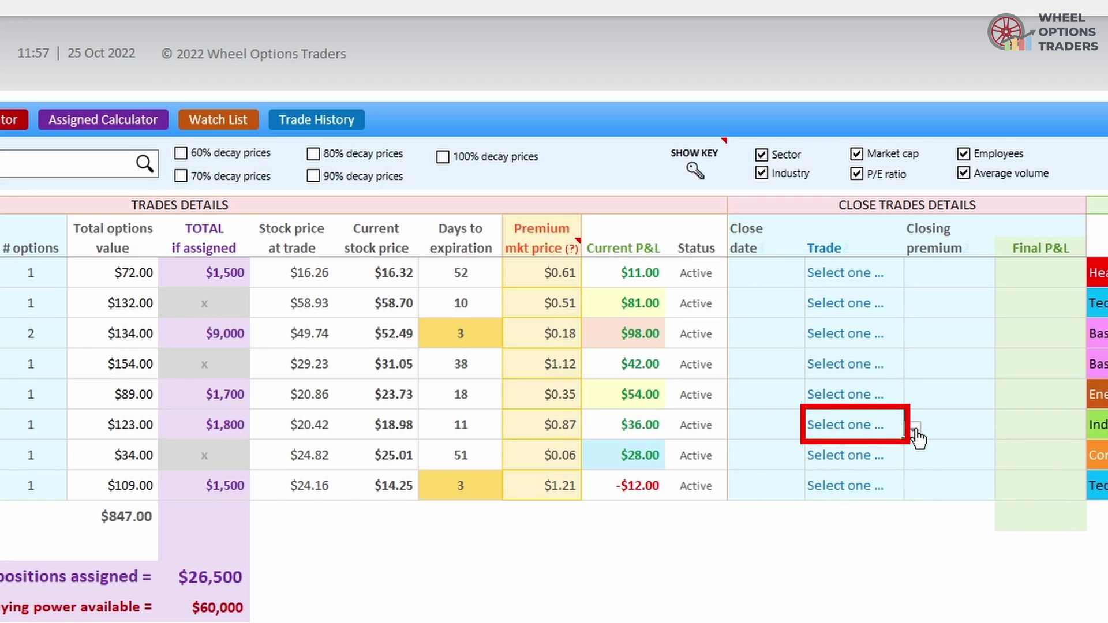
pyautogui.click(914, 429)
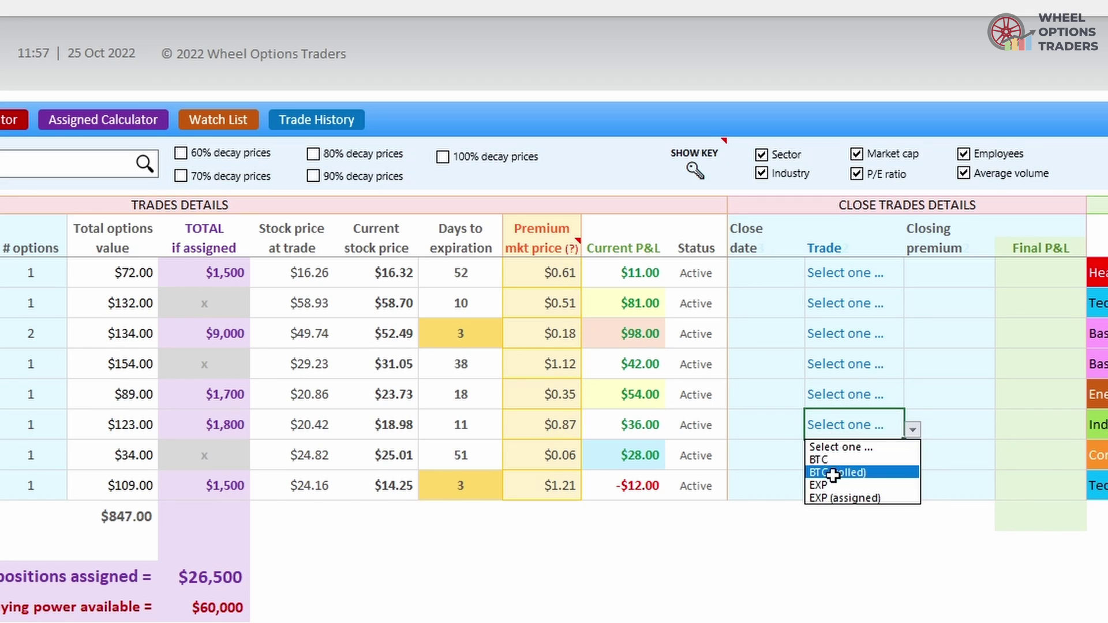
pyautogui.click(872, 499)
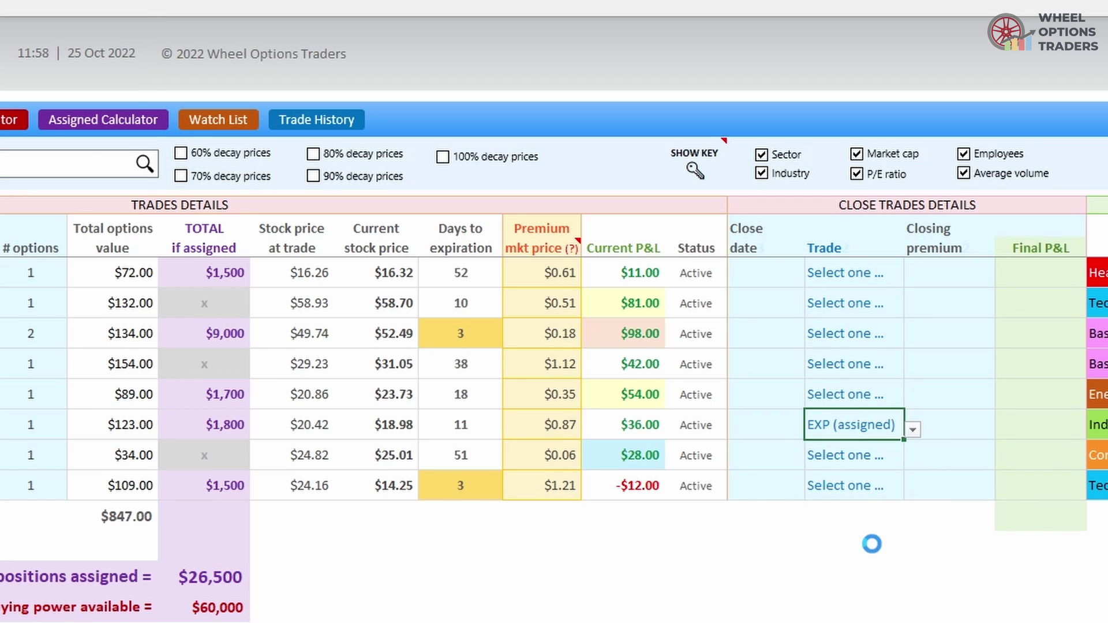
pyautogui.click(940, 423)
pyautogui.write('0')
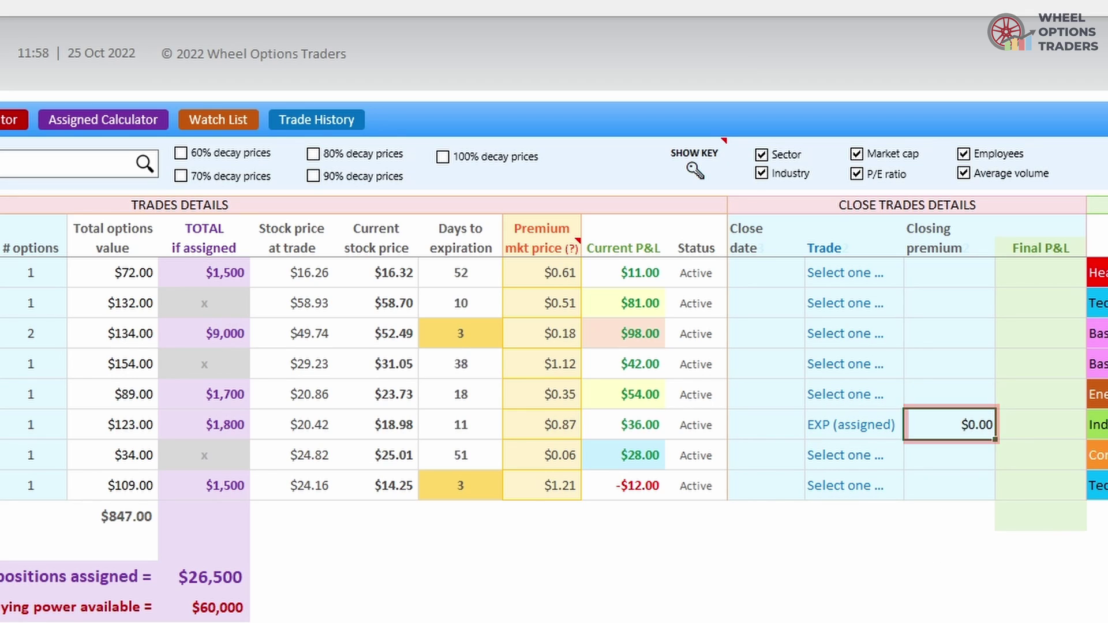
pyautogui.press('Return')
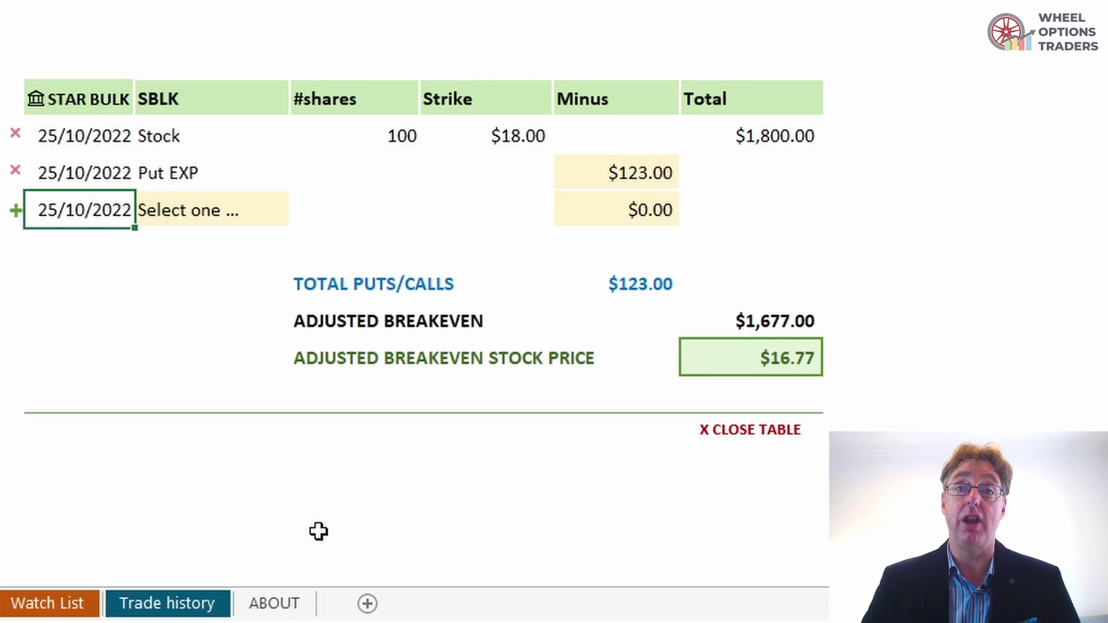
# Step: Record a Call EXP dated 12/11/2022 for 145 in the SBLK breakeven table
pyautogui.write('12/11/2022')
pyautogui.press('Tab')
pyautogui.click(303, 216)
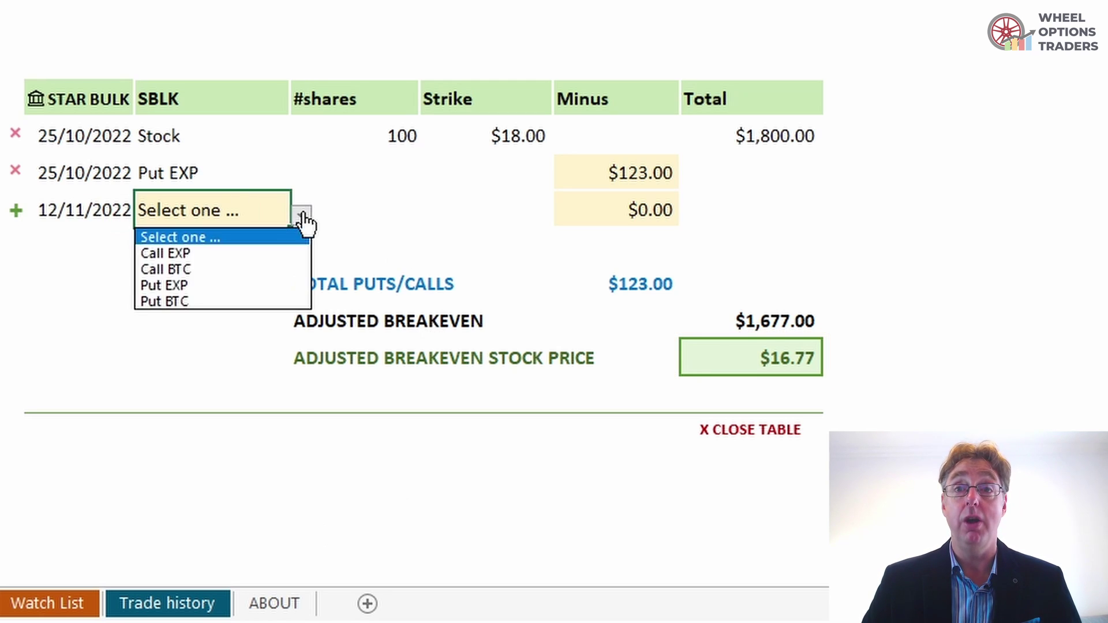
pyautogui.click(202, 253)
pyautogui.press('Tab')
pyautogui.write('145')
pyautogui.press('Return')
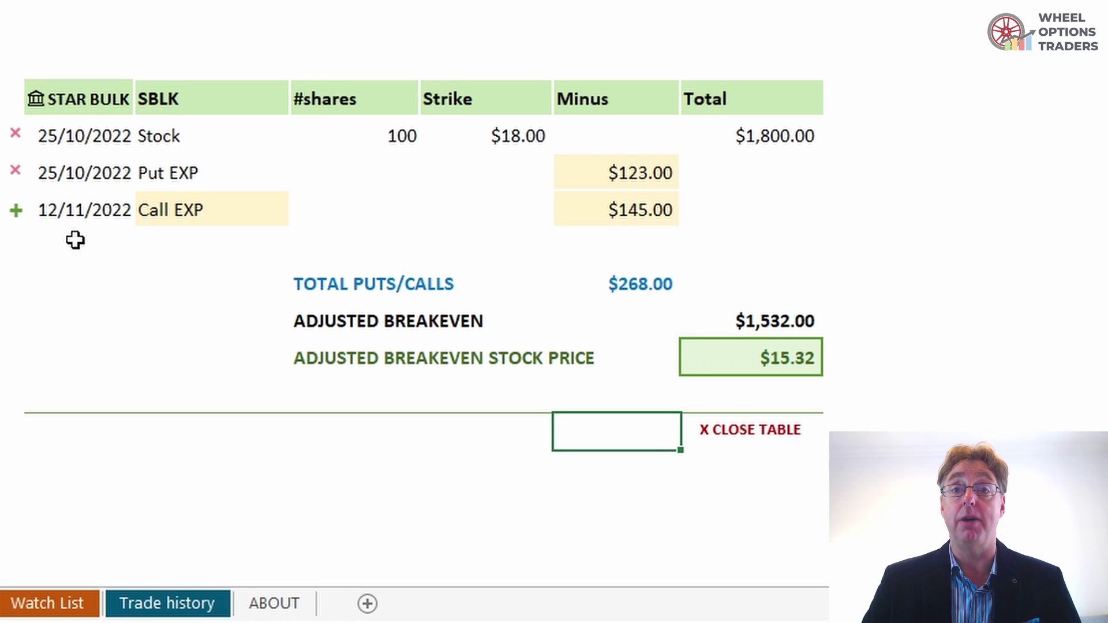
# Step: Add another SBLK breakeven row dated 25/11/2022 as Call EXP for 122
pyautogui.click(75, 240)
pyautogui.write('25/11/2022')
pyautogui.press('Tab')
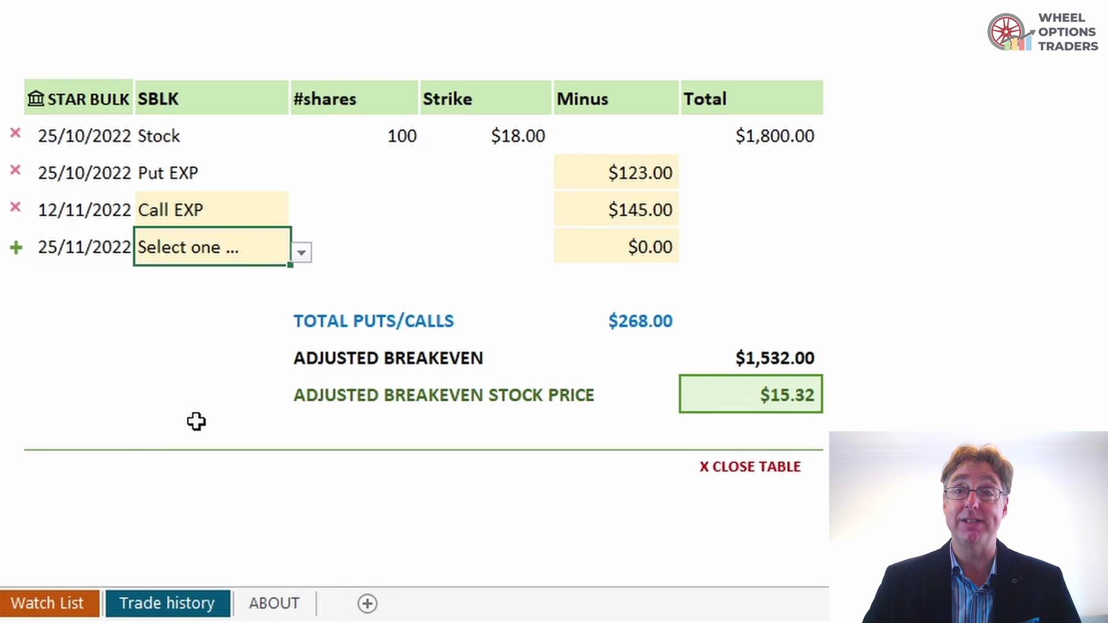
pyautogui.click(302, 253)
pyautogui.click(163, 289)
pyautogui.click(664, 250)
pyautogui.write('122')
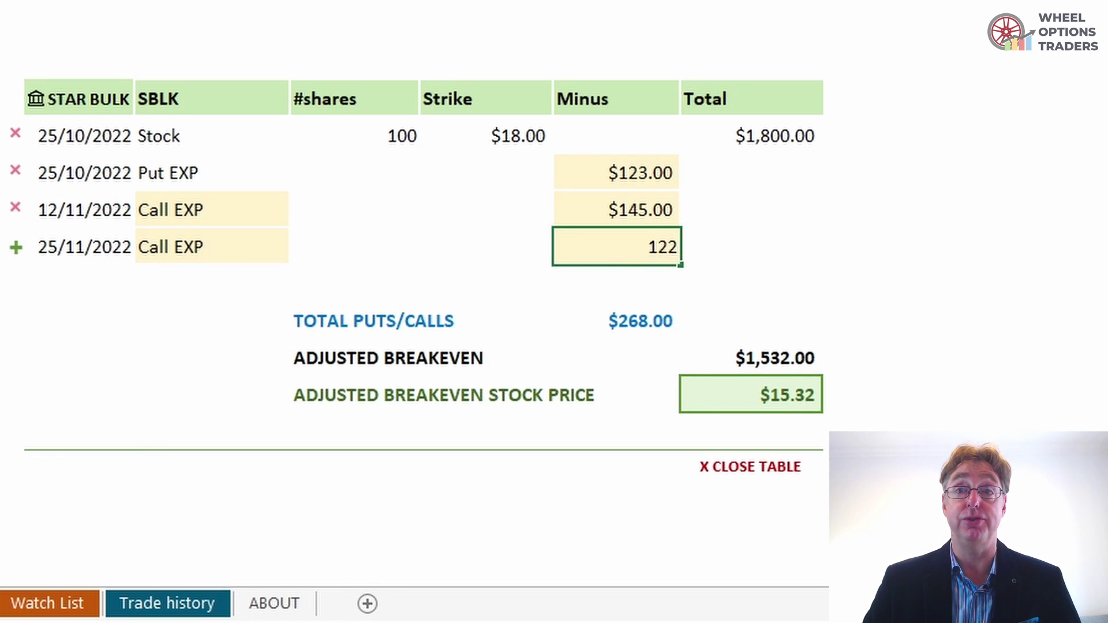
pyautogui.press('Return')
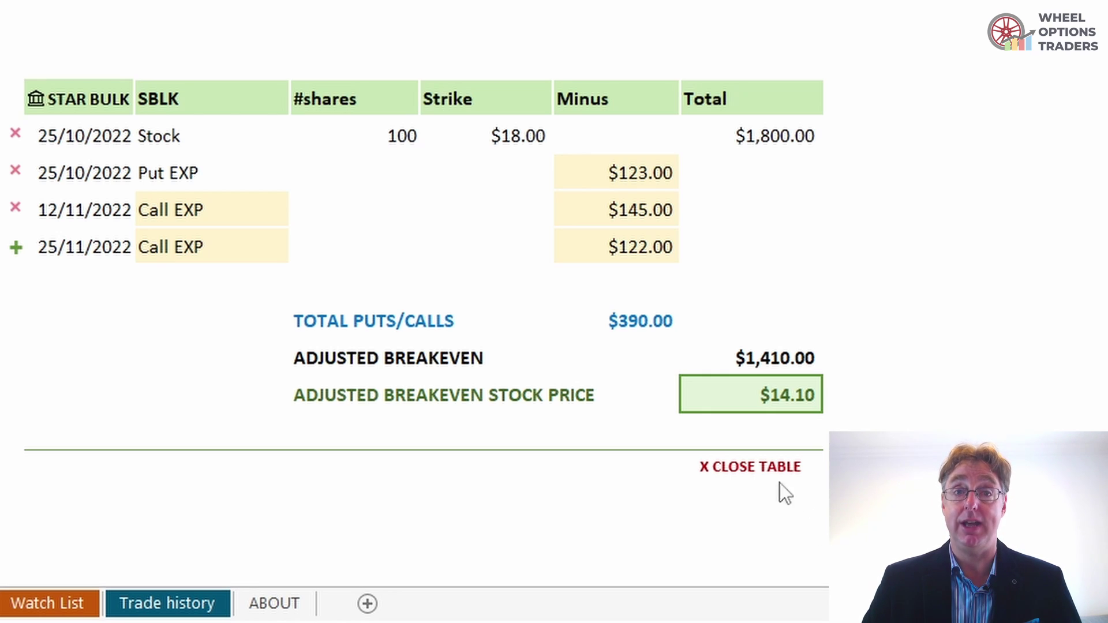
# Step: Delete the SBLK breakeven table and open the Assigned Stock Calculator
pyautogui.click(769, 469)
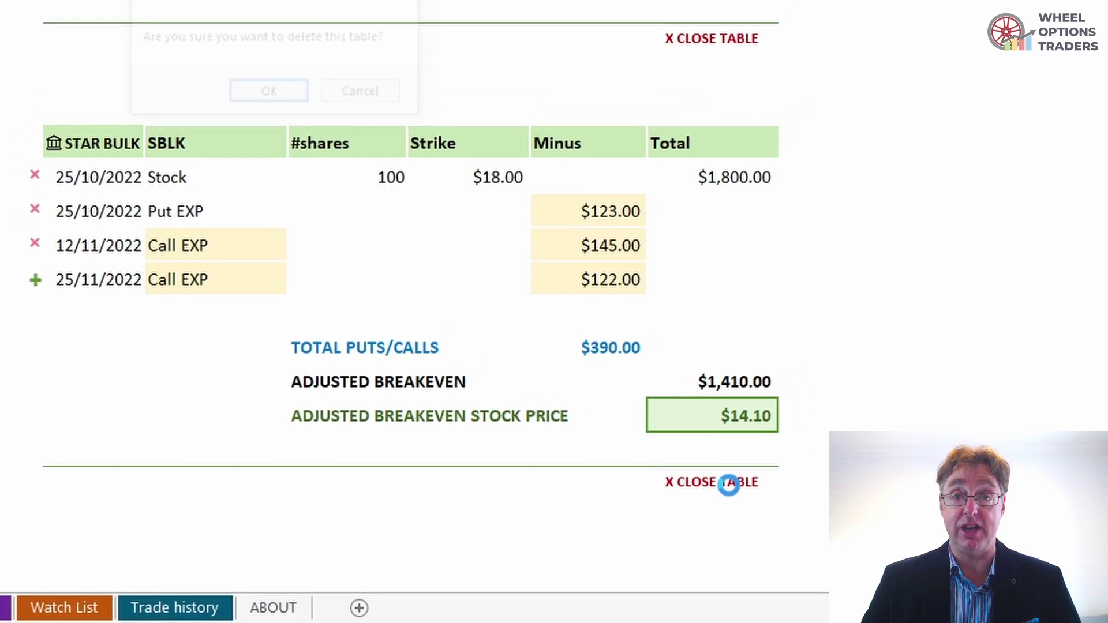
pyautogui.click(269, 91)
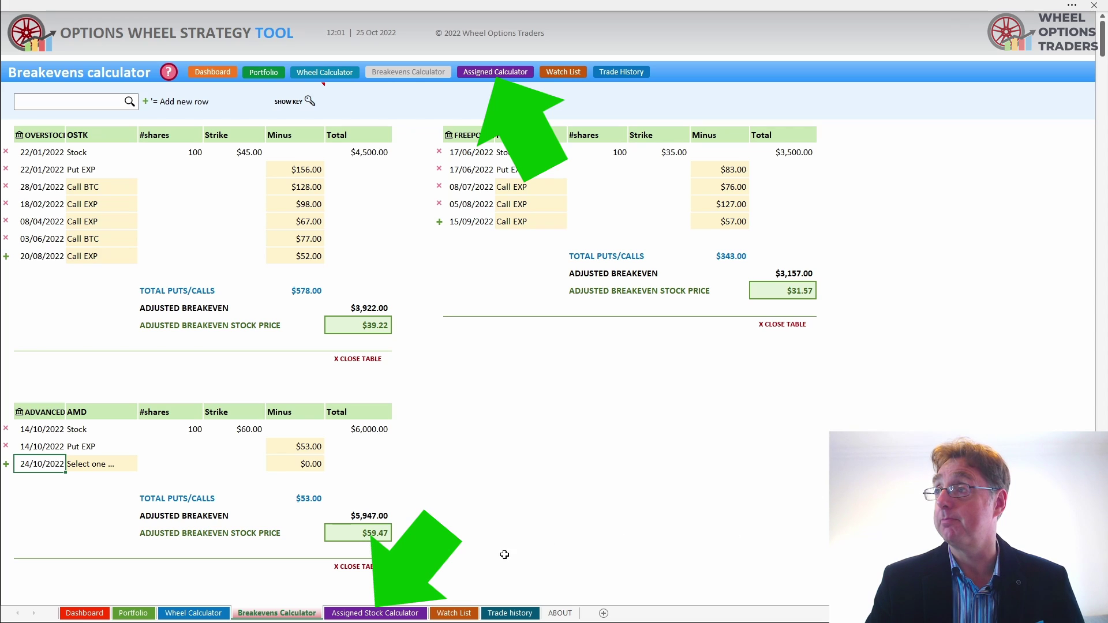
pyautogui.click(403, 616)
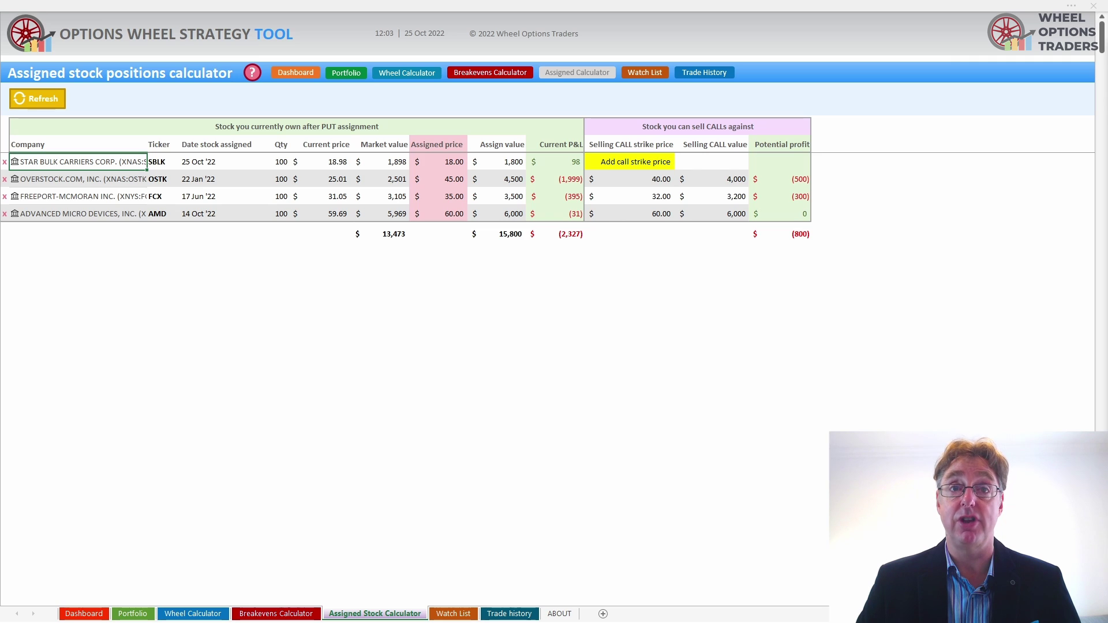
# Step: Try selling call strike prices of 45, 46 and 47 in turn for the assigned OSTK stock
pyautogui.click(647, 213)
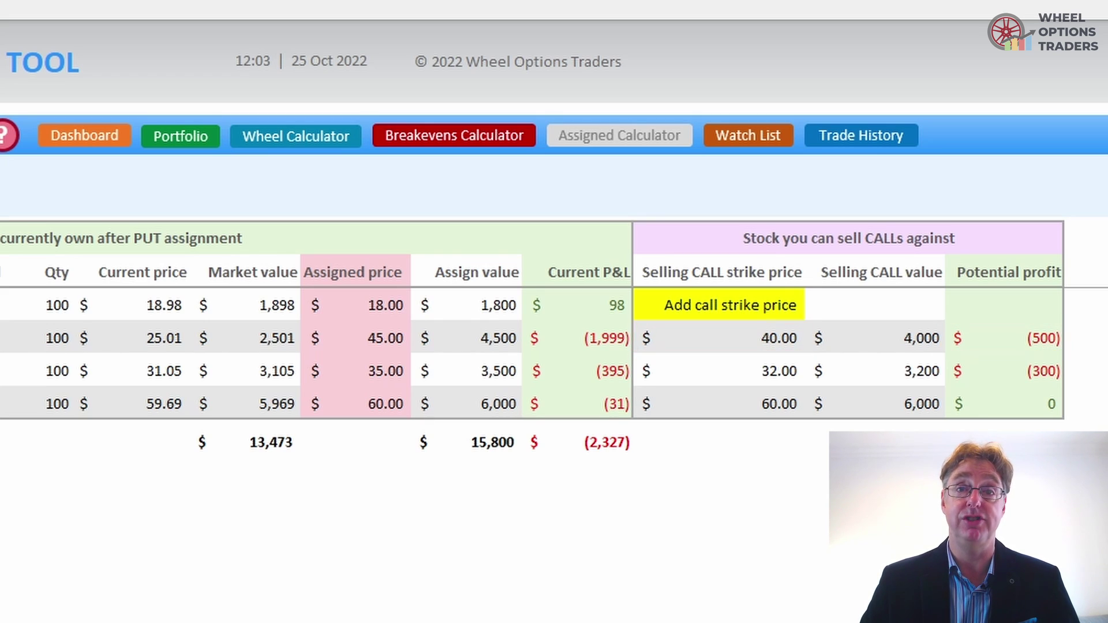
pyautogui.click(754, 334)
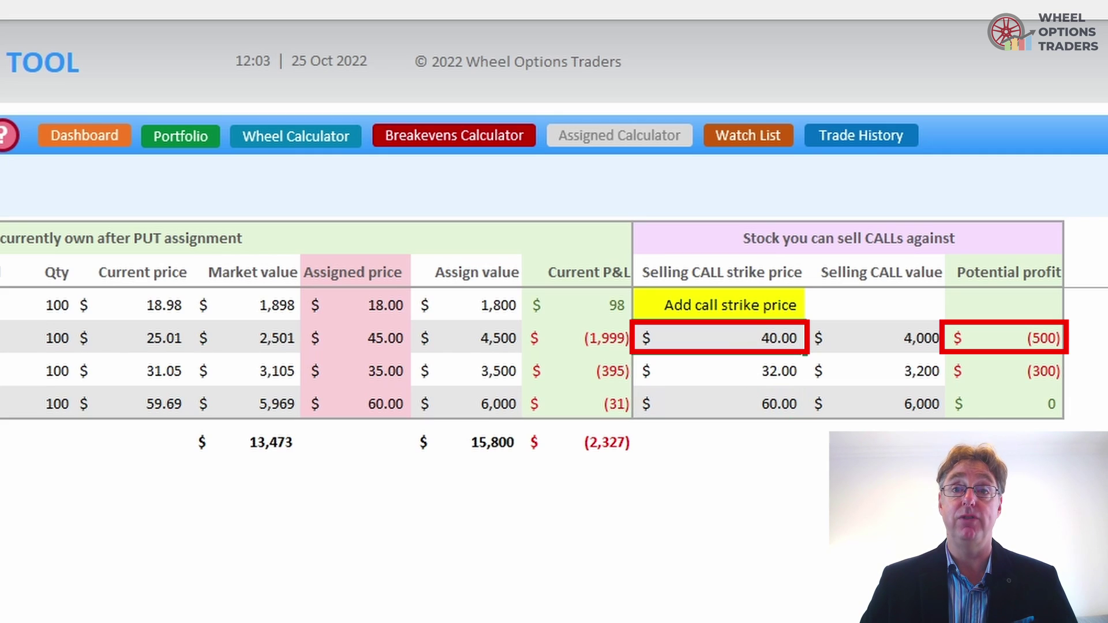
pyautogui.write('45')
pyautogui.press('Return')
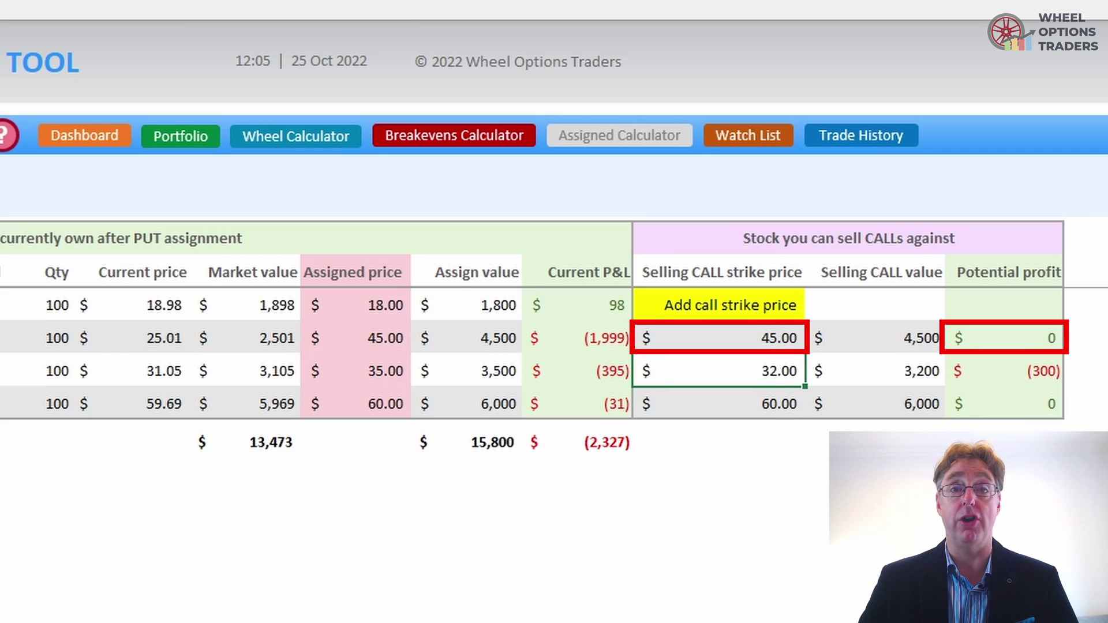
pyautogui.click(720, 338)
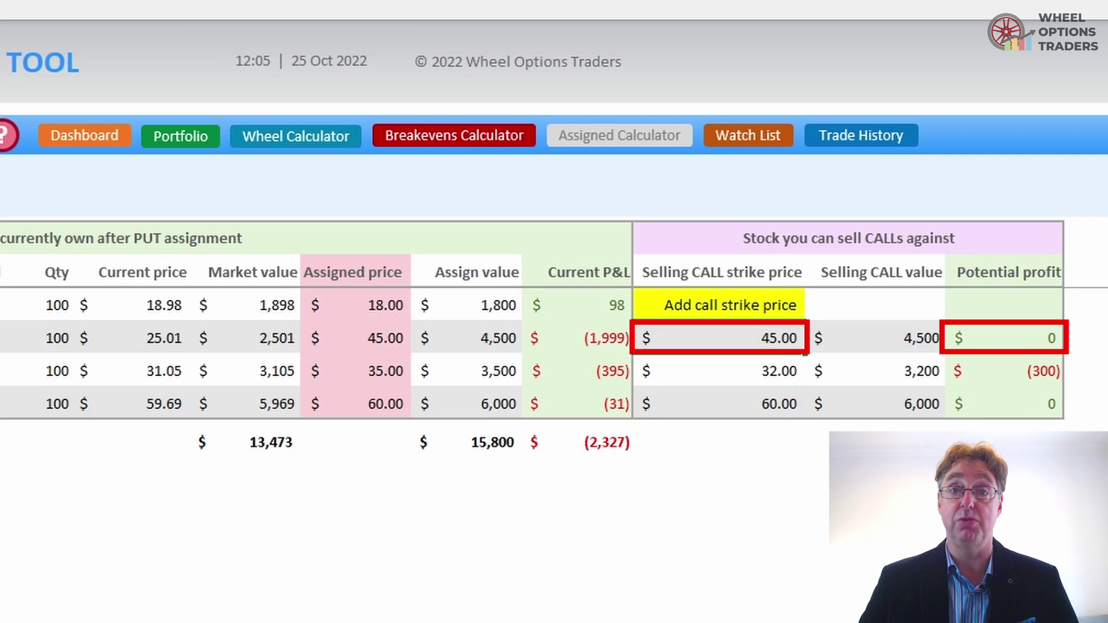
pyautogui.write('46')
pyautogui.press('Return')
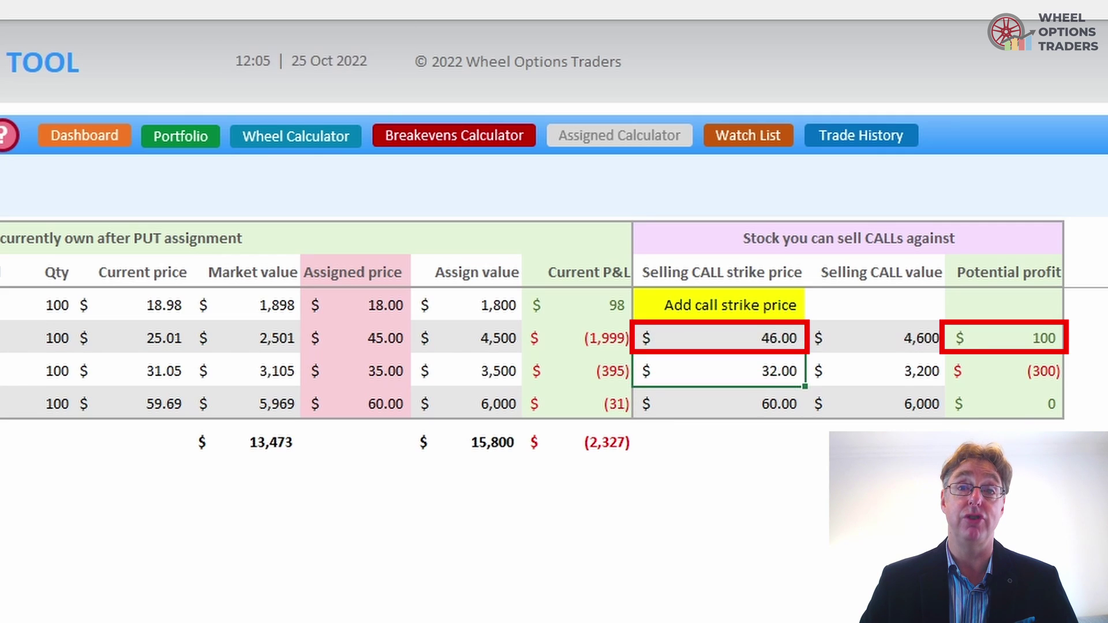
pyautogui.click(720, 338)
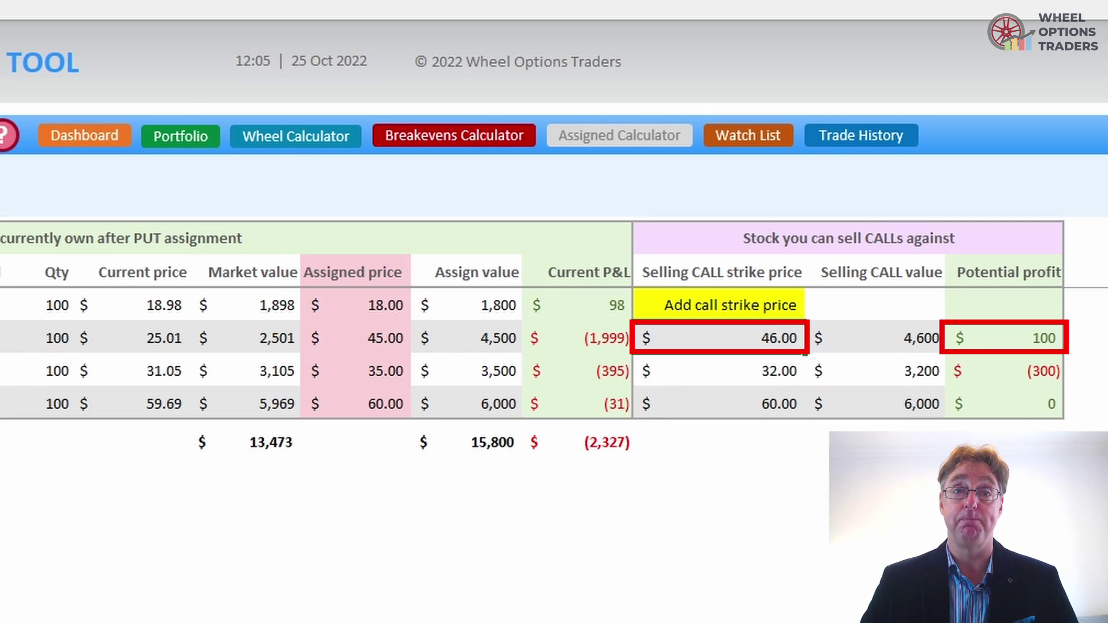
pyautogui.write('47')
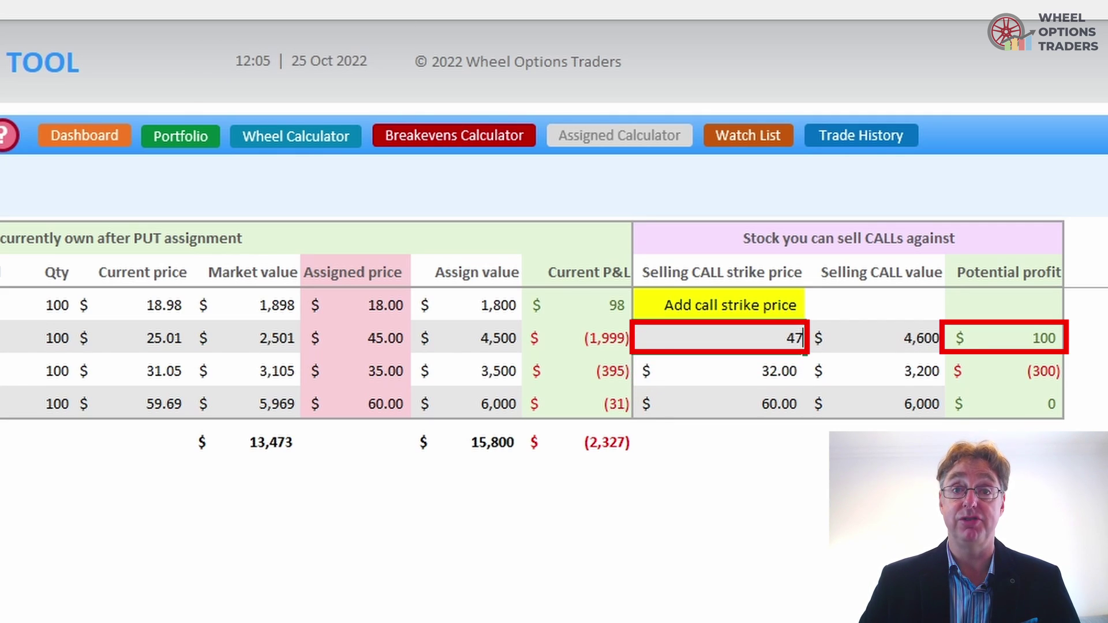
pyautogui.press('Return')
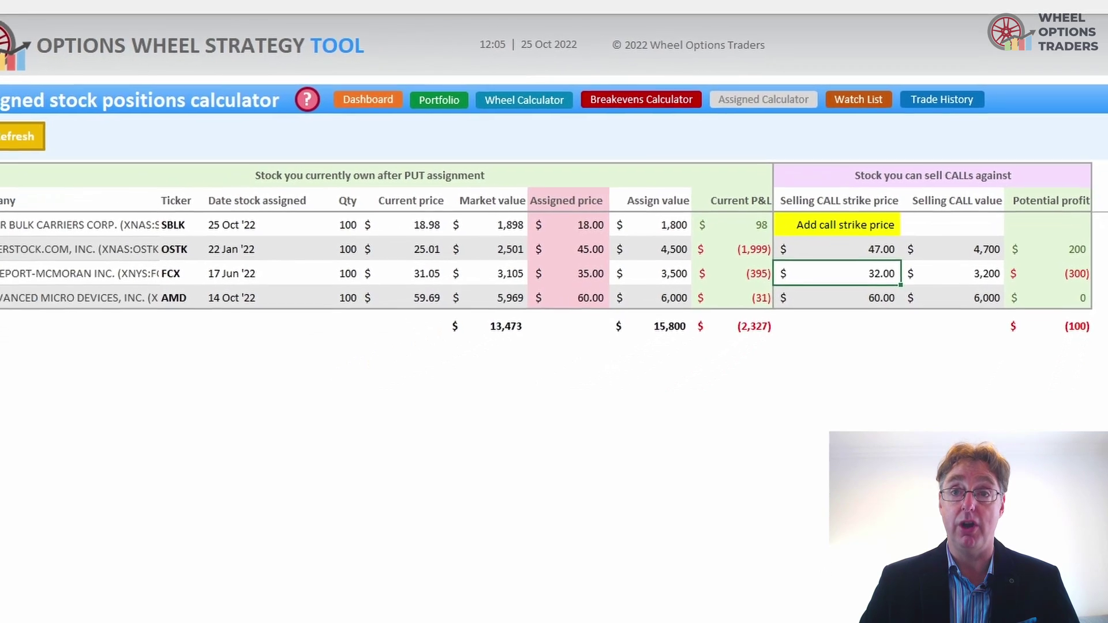
# Step: Set the selling call strike price of the assigned OSTK stock to 50
pyautogui.click(837, 249)
pyautogui.write('50')
pyautogui.press('Return')
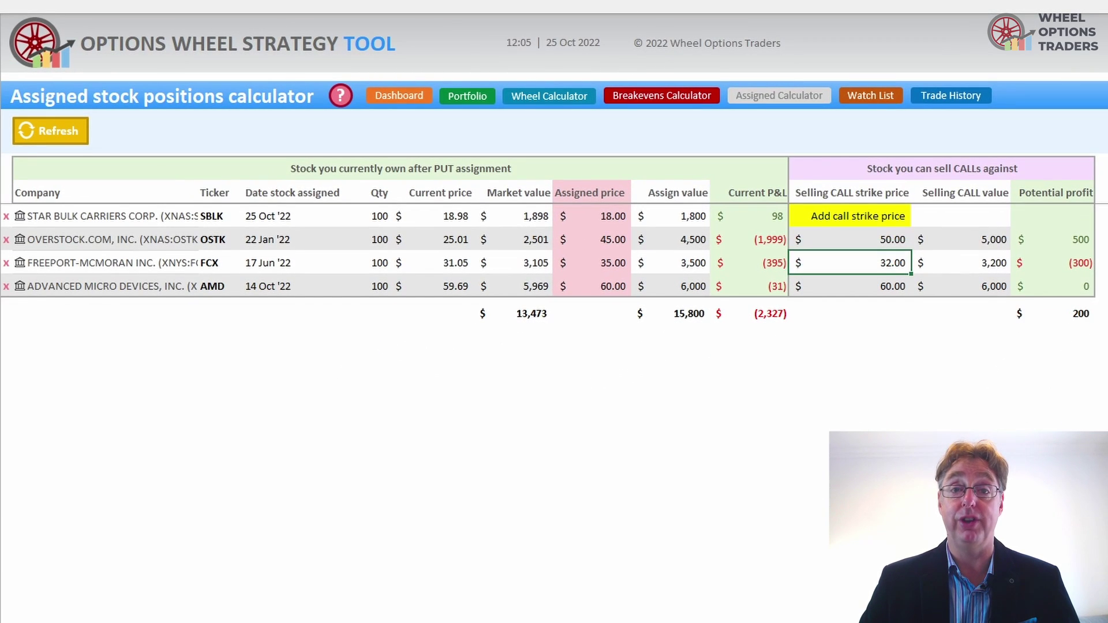
# Step: Review the Portfolio, Dashboard, Trade history and Watch List sheets, then return to the Dashboard
pyautogui.click(133, 613)
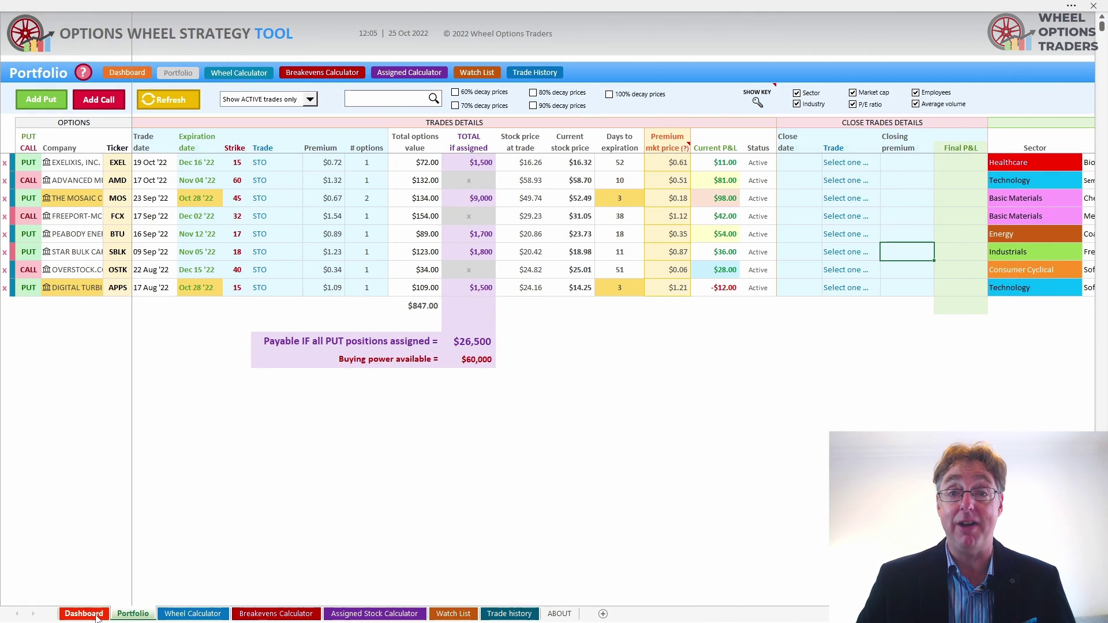
pyautogui.click(84, 613)
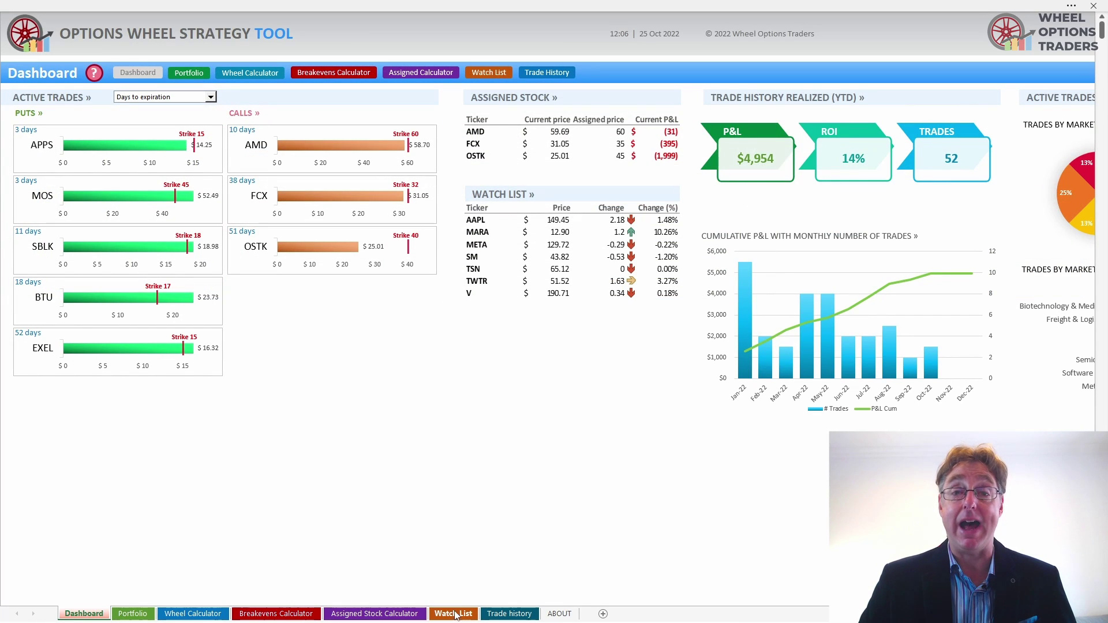
pyautogui.click(510, 613)
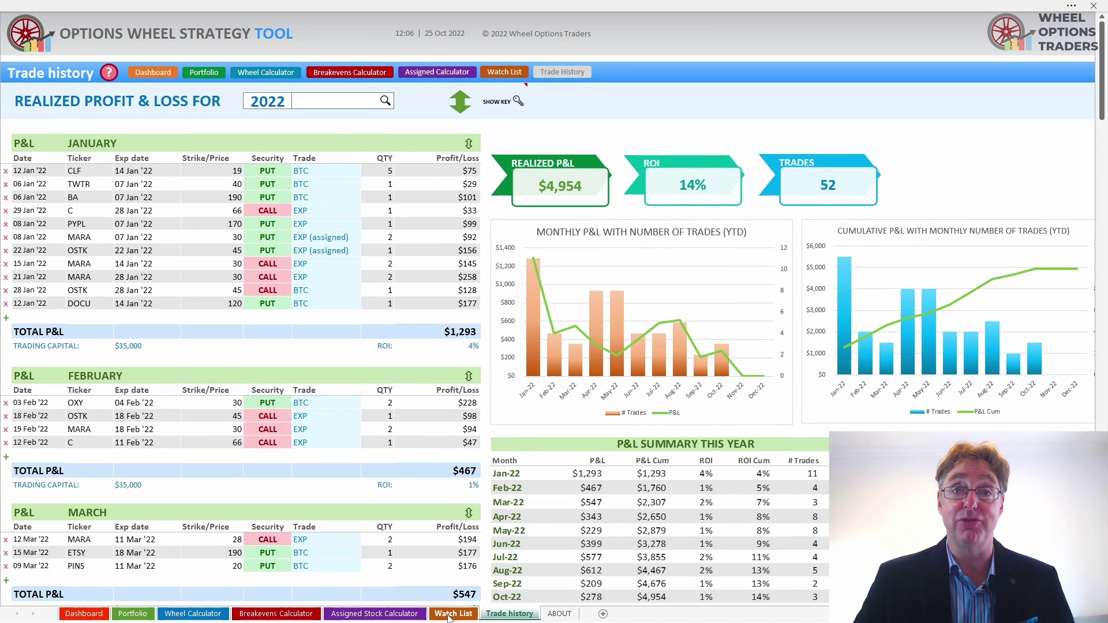
pyautogui.click(453, 614)
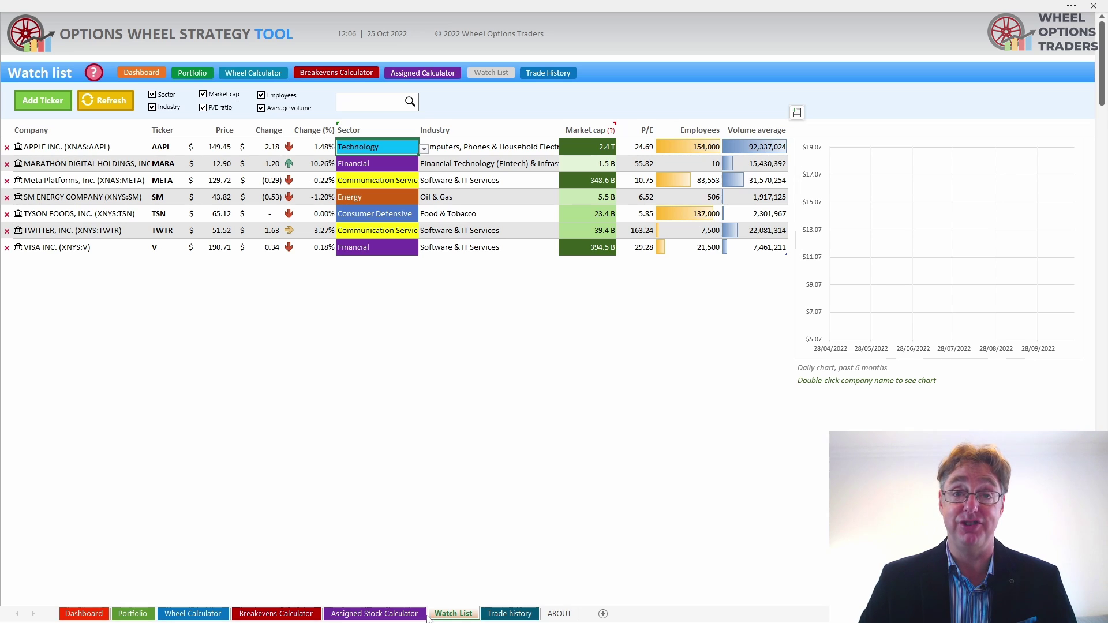
pyautogui.click(134, 614)
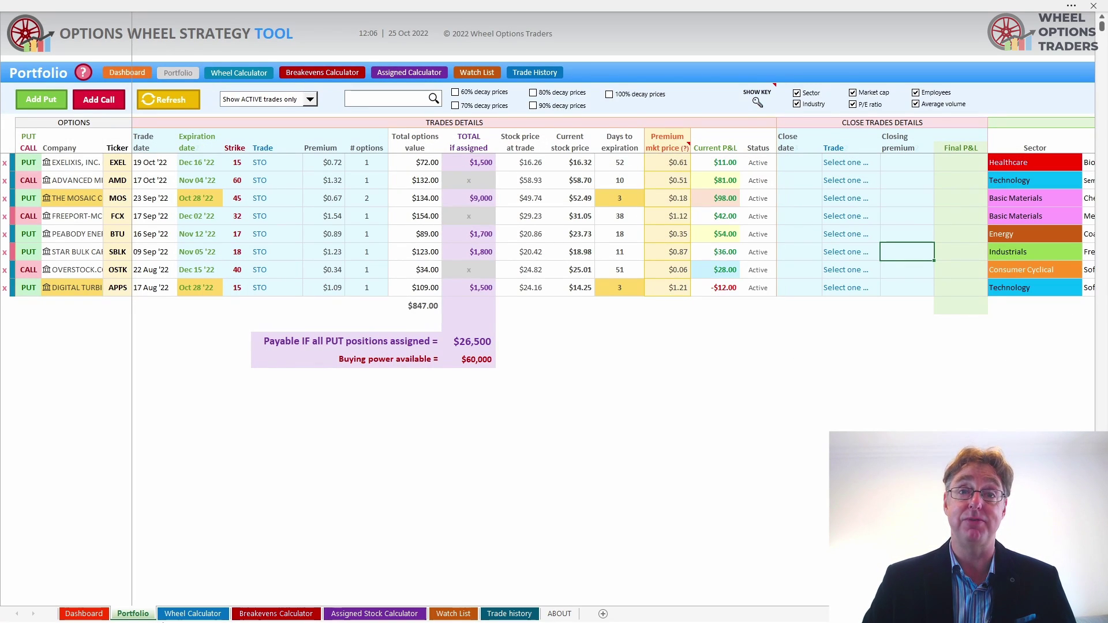
pyautogui.click(92, 615)
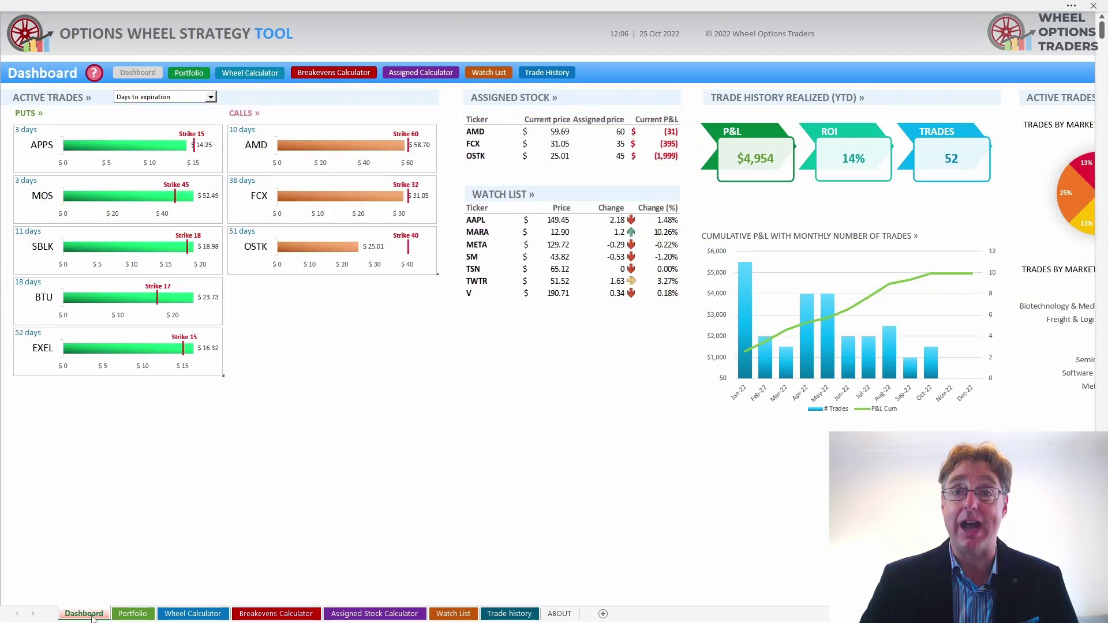